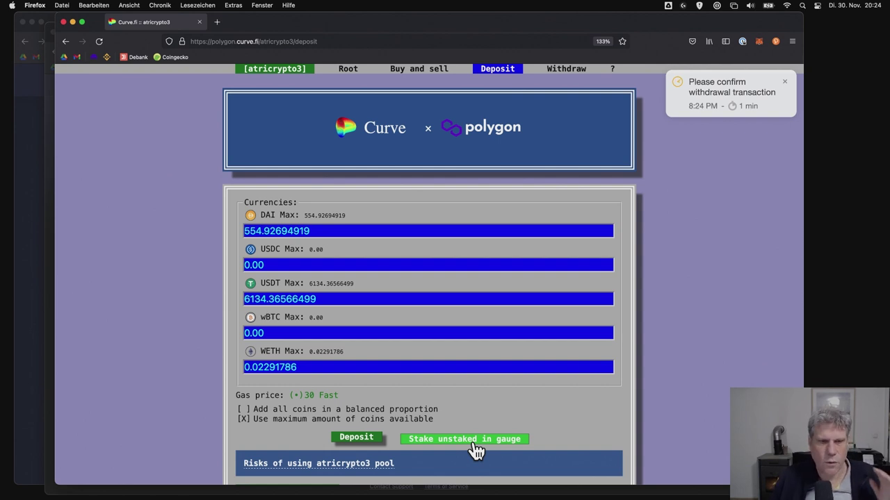
Step: Stake the unstaked atricrypto3 pool tokens in the gauge on Curve and approve the deposit transaction in MetaMask
click(475, 439)
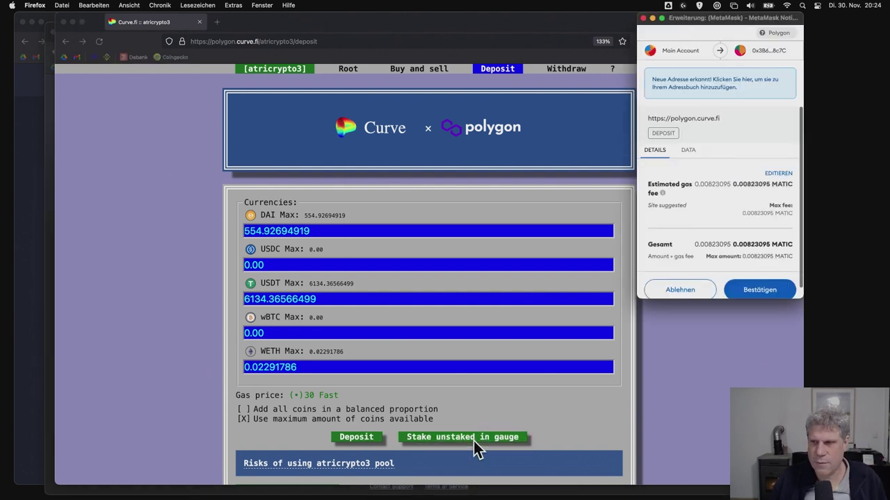
scroll(777, 207, down, 1)
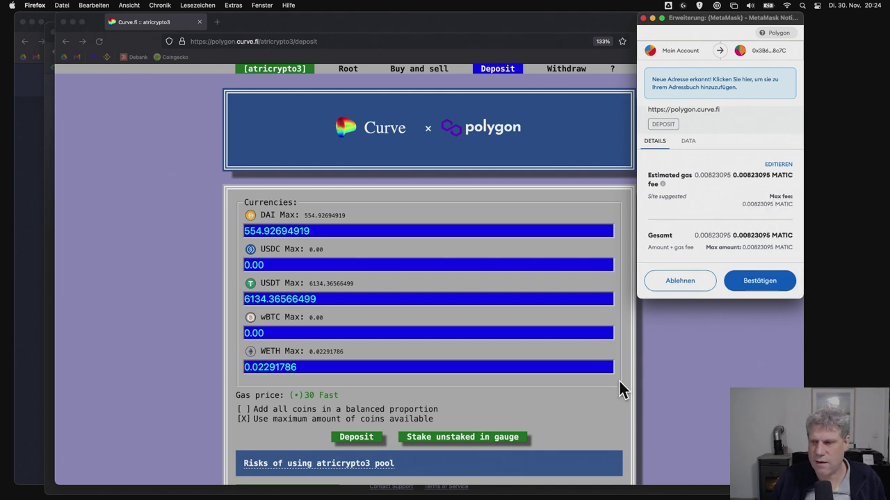
click(756, 277)
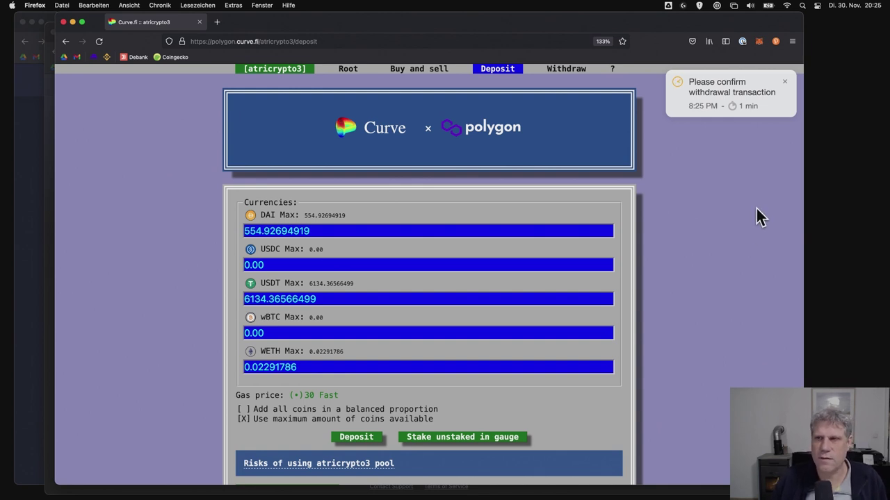
Step: Check the deposit in the MetaMask activity and review the wallet's token balances on Polygon
click(759, 41)
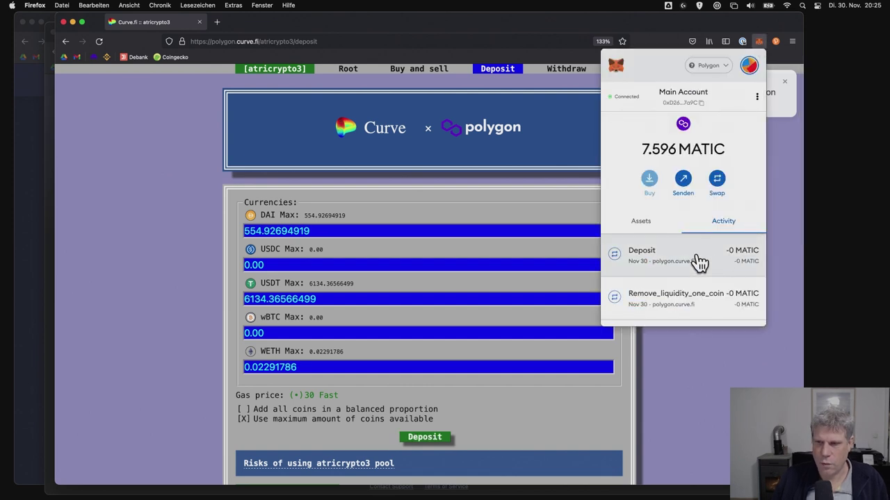
click(673, 400)
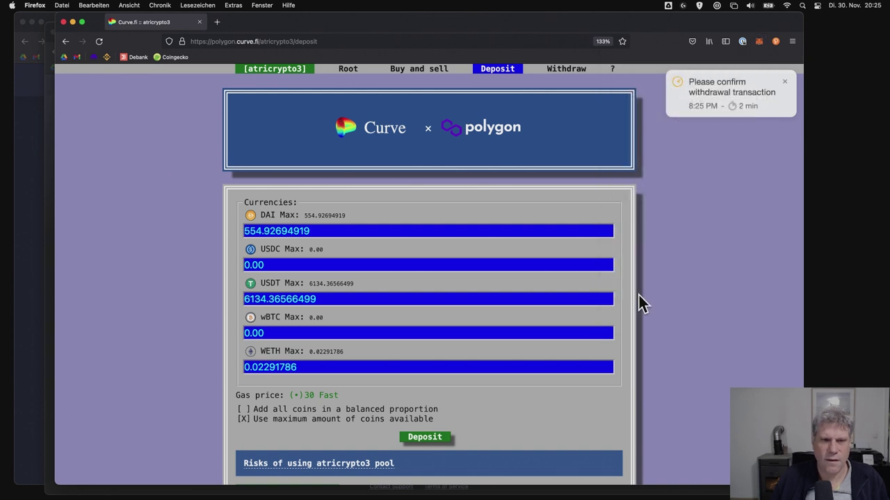
click(758, 42)
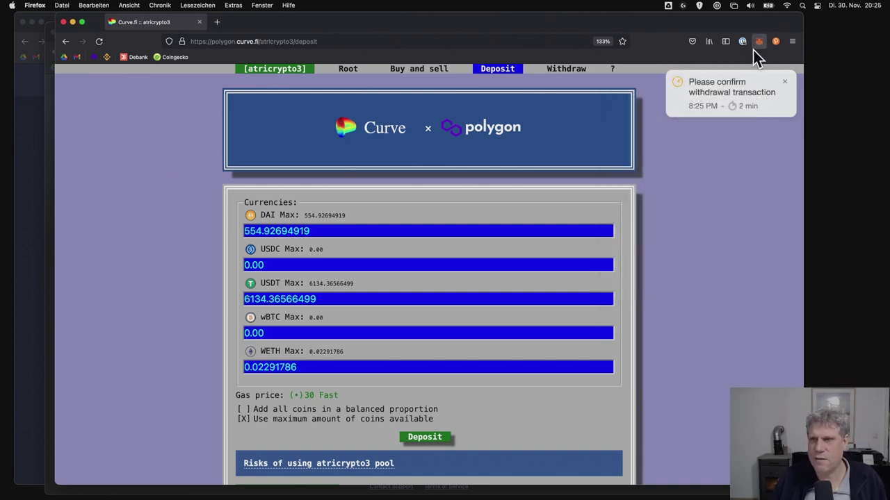
click(652, 224)
scroll(675, 250, down, 5)
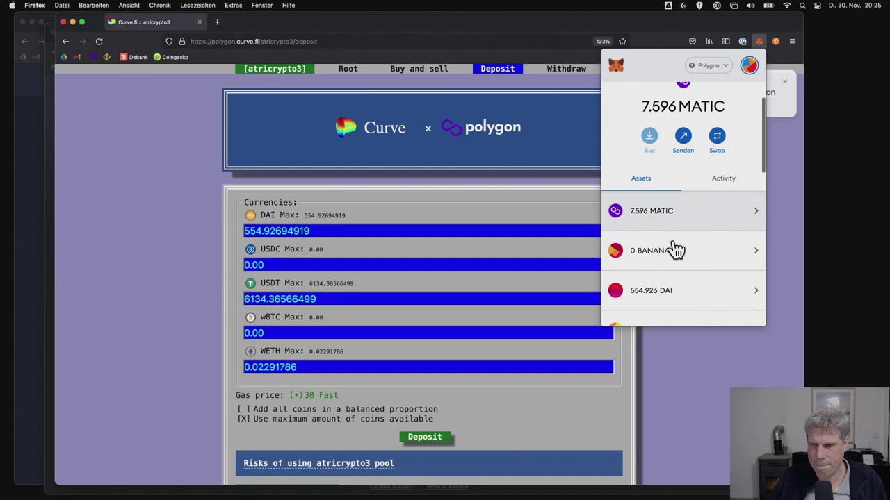
scroll(673, 249, down, 4)
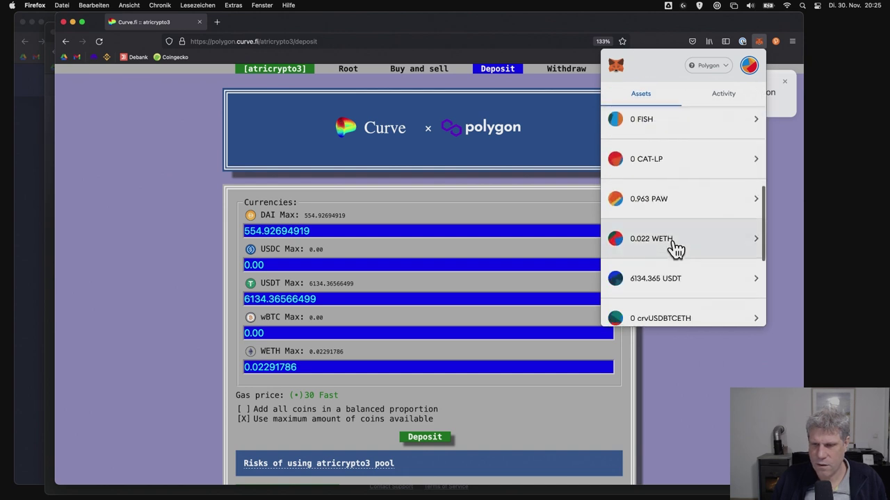
click(705, 417)
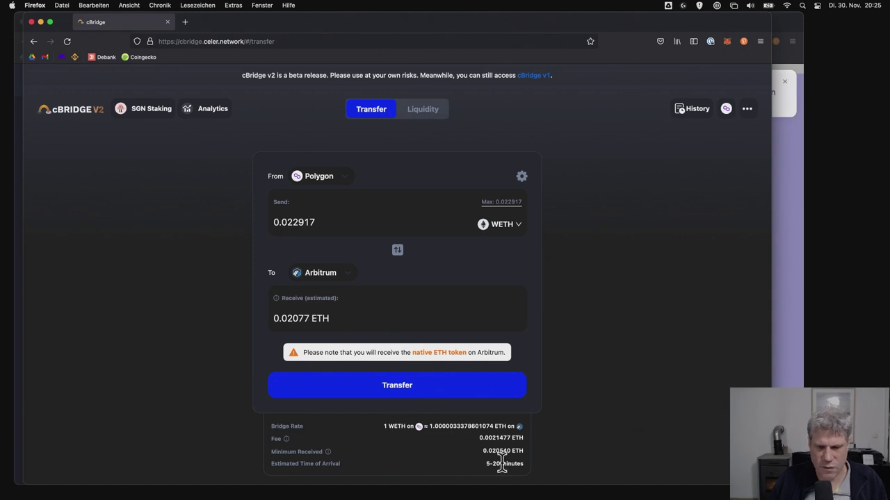
Step: Switch to cBridge, grant it permission to access WETH on Polygon, and reload the transfer page
click(463, 387)
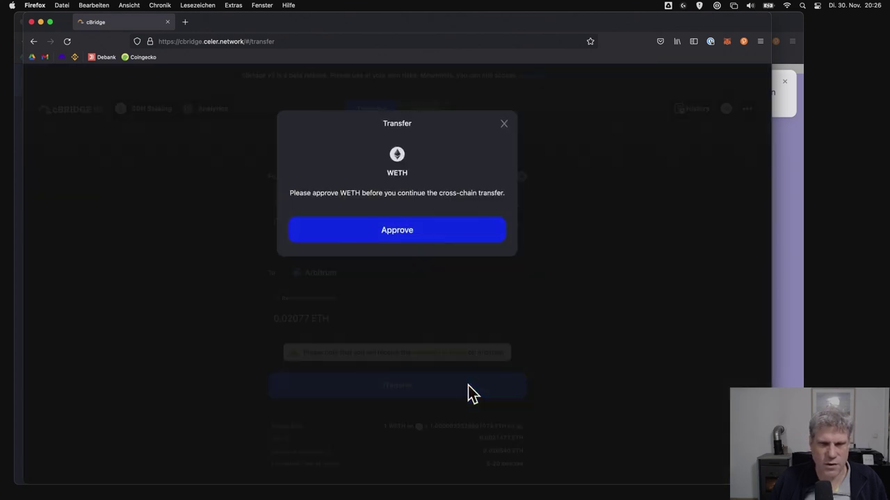
click(450, 236)
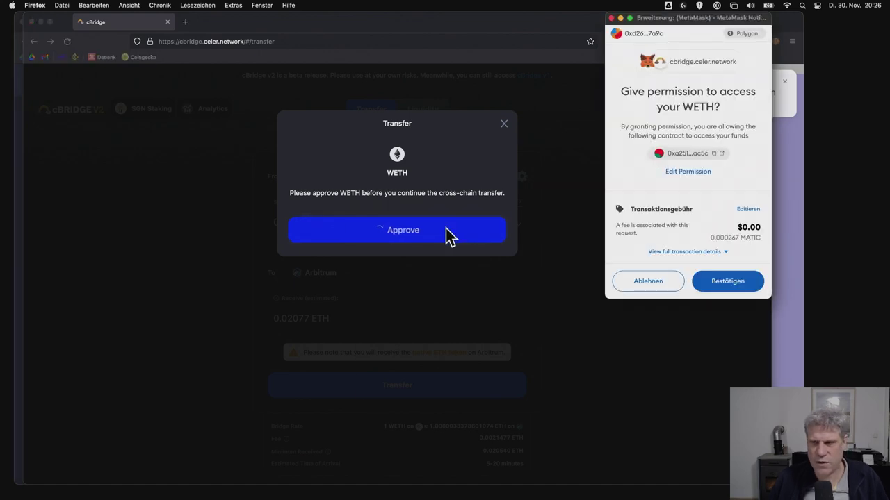
click(749, 282)
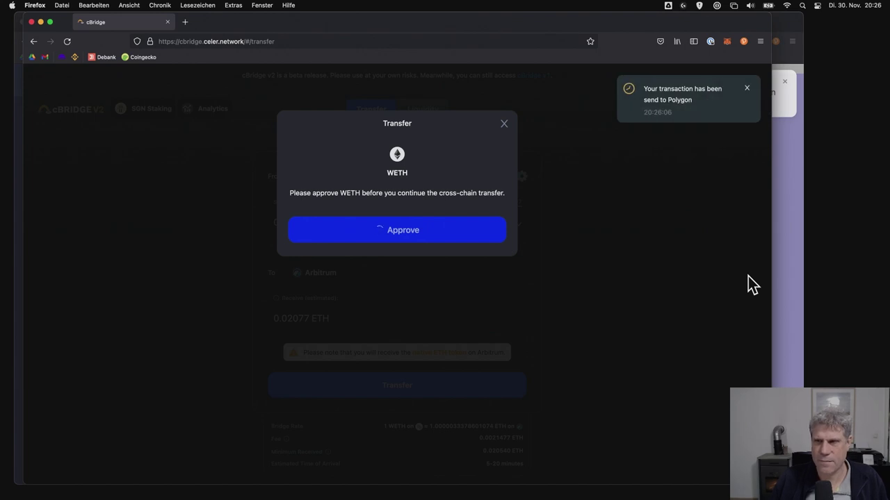
click(727, 41)
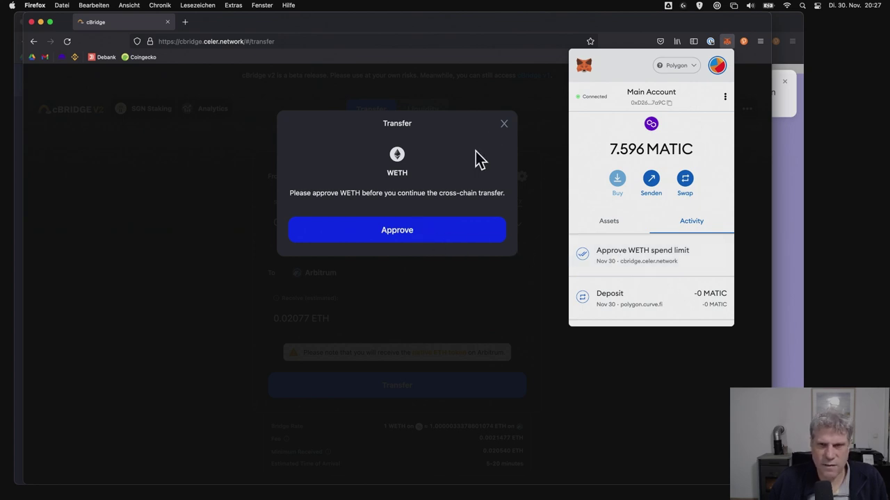
click(506, 123)
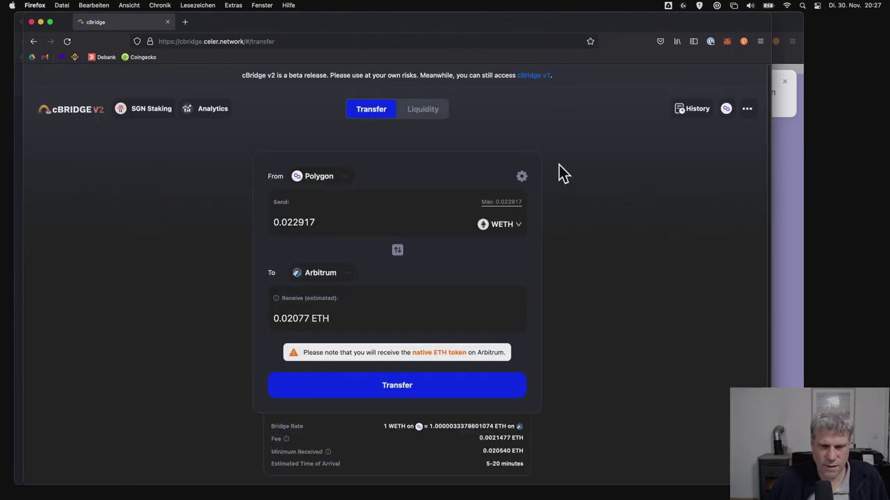
key(super+r)
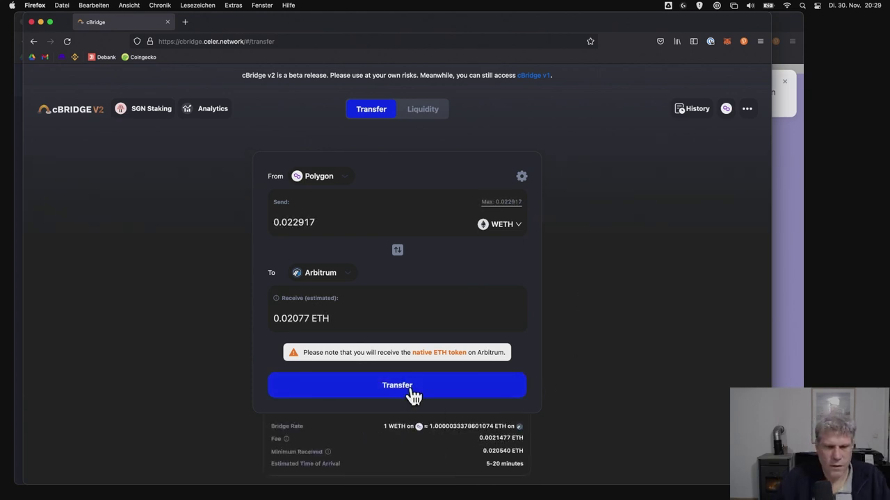
Step: Submit the cBridge transfer of 0.022917 WETH from Polygon to Arbitrum and approve the transaction in MetaMask
click(410, 392)
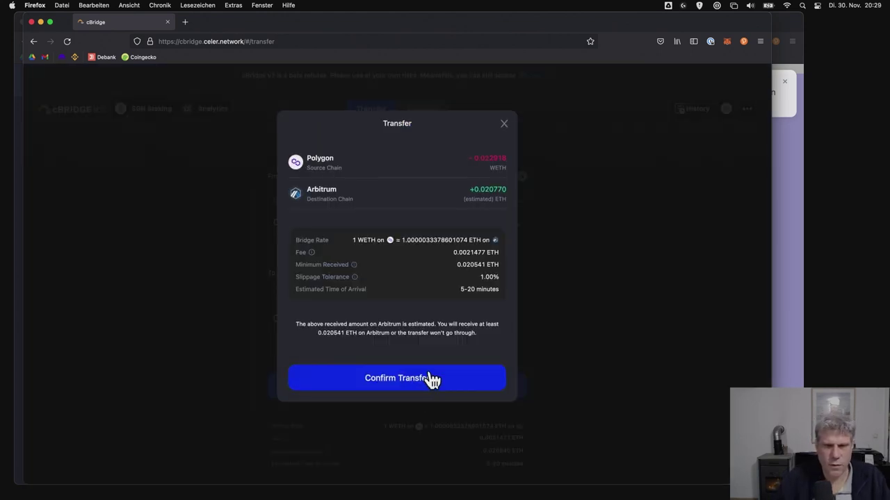
click(431, 379)
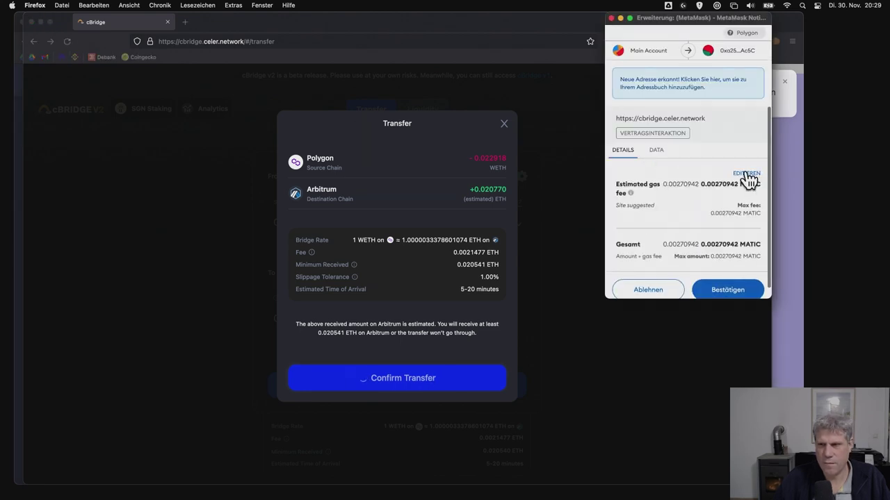
click(739, 290)
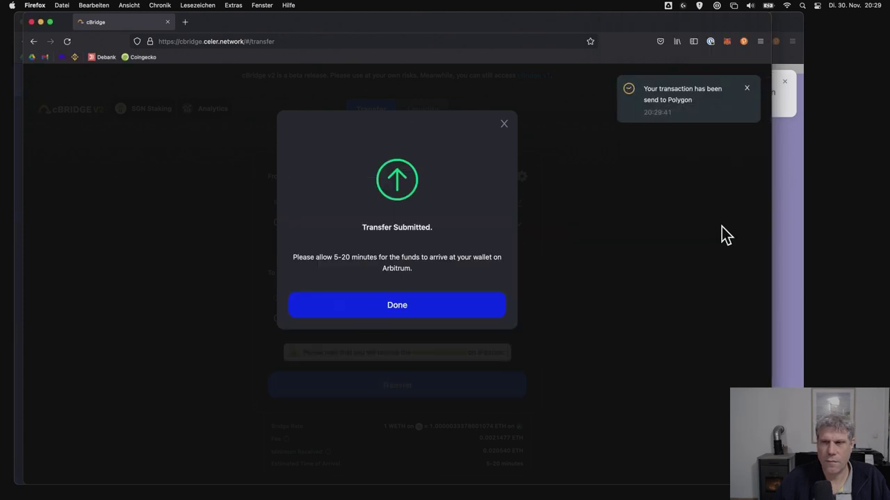
Step: Speed up the pending cBridge transaction with a gas price of 50 GWEI and dismiss the transfer submission dialog
click(727, 43)
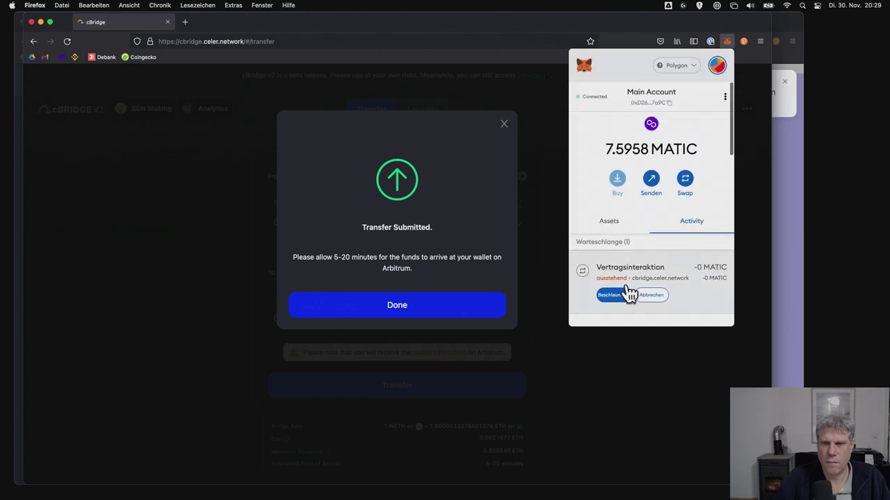
click(625, 296)
double_click(633, 245)
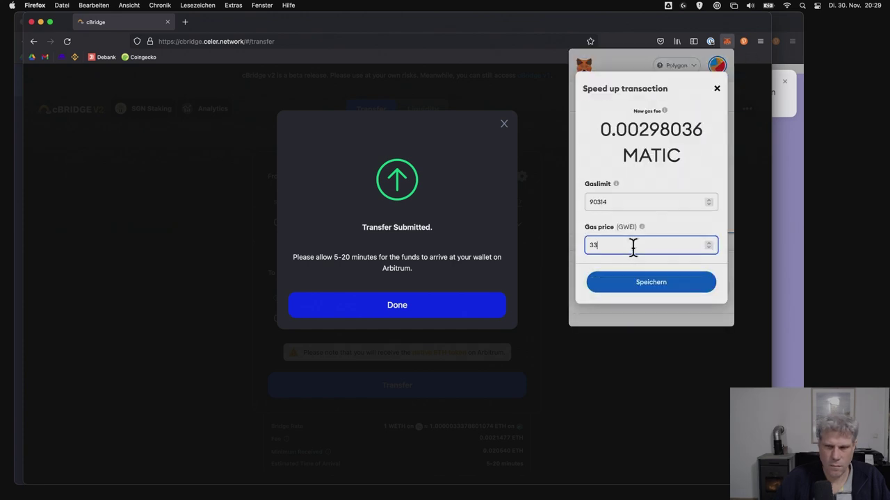
text(50)
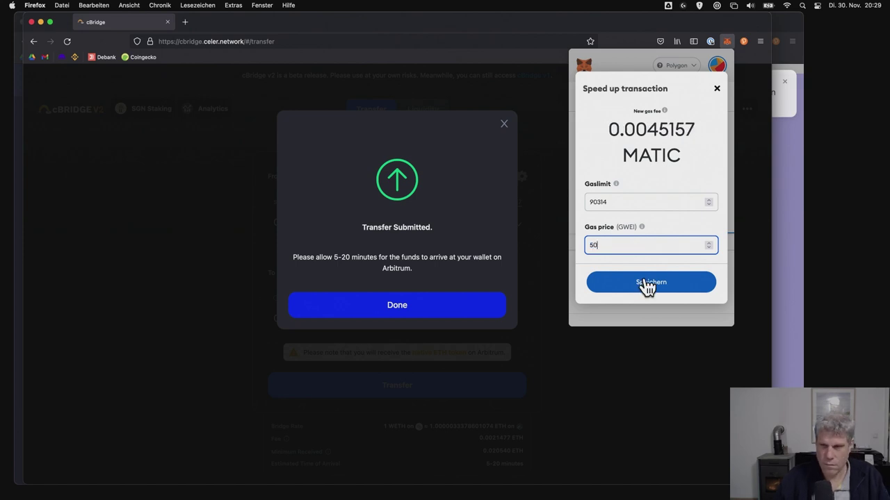
click(643, 283)
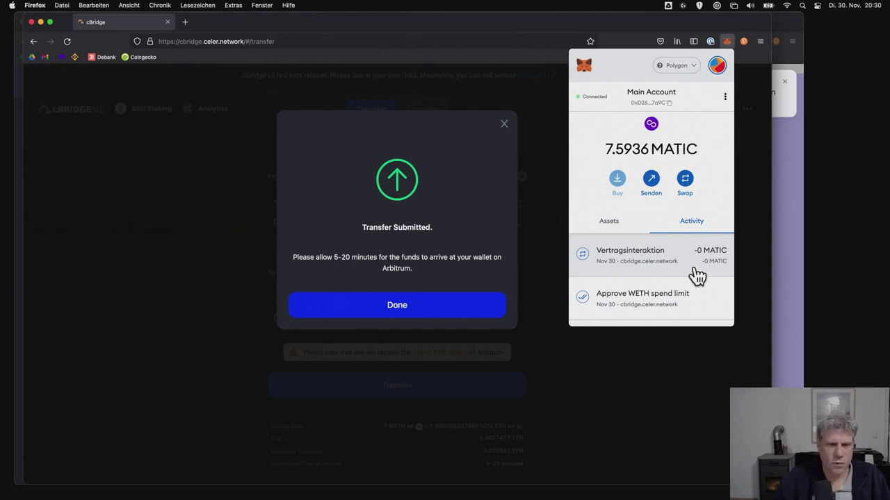
click(437, 314)
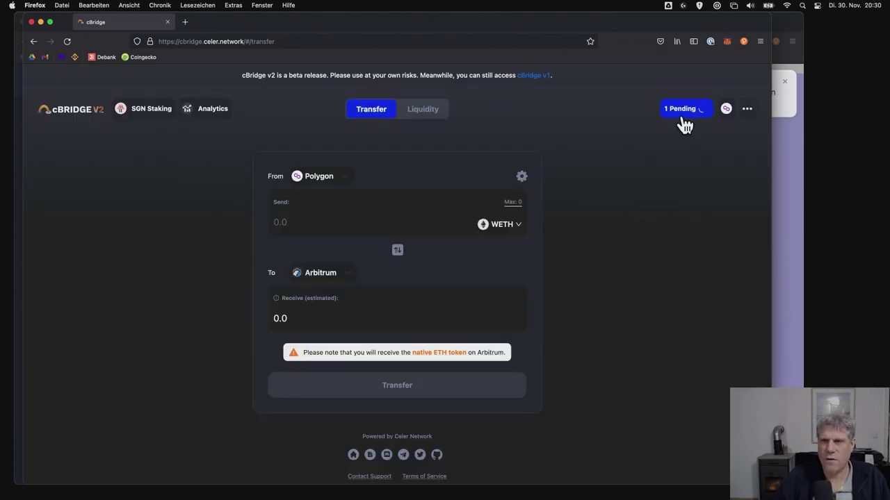
Step: Check the status of the Polygon to Arbitrum transfer in the cBridge transfer history
click(672, 111)
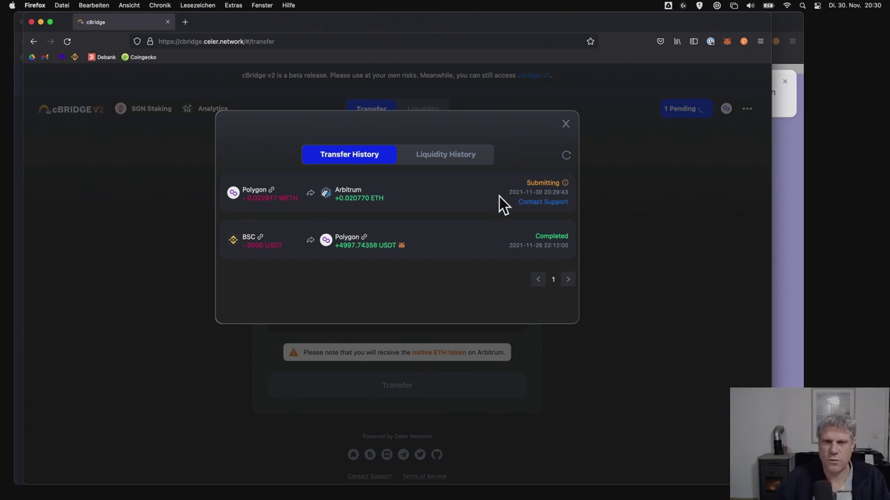
mouse_move(539, 182)
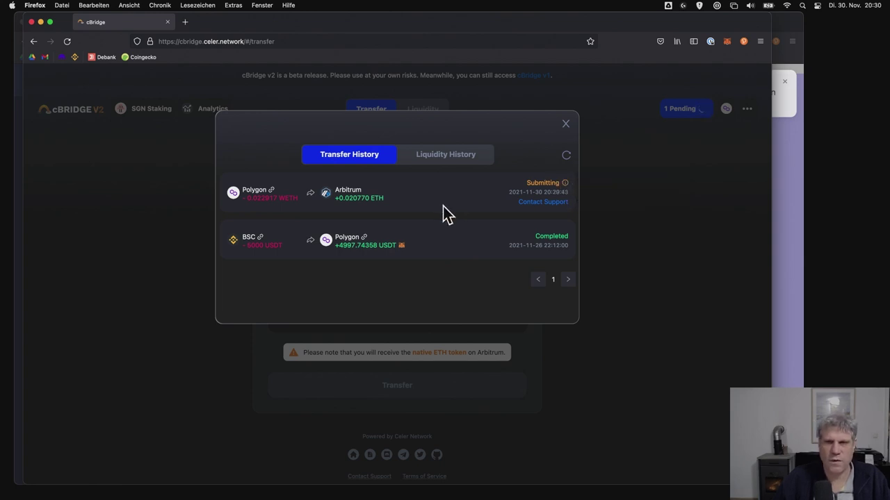
click(565, 124)
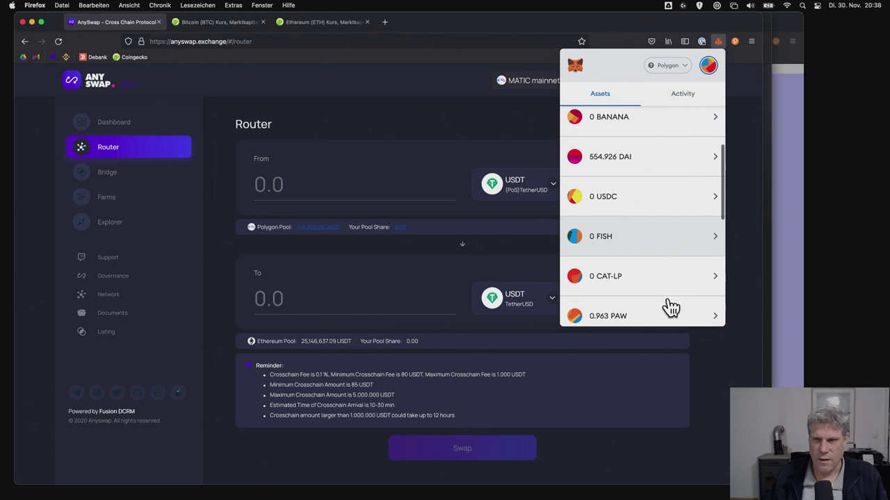
Step: Review the DAI, WETH and USDT balances on Polygon in the MetaMask asset list
scroll(671, 308, down, 1)
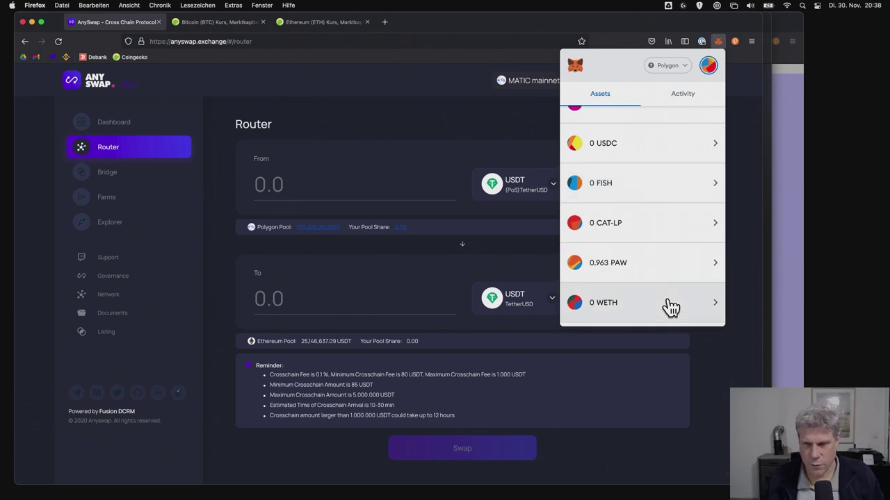
scroll(671, 308, down, 1)
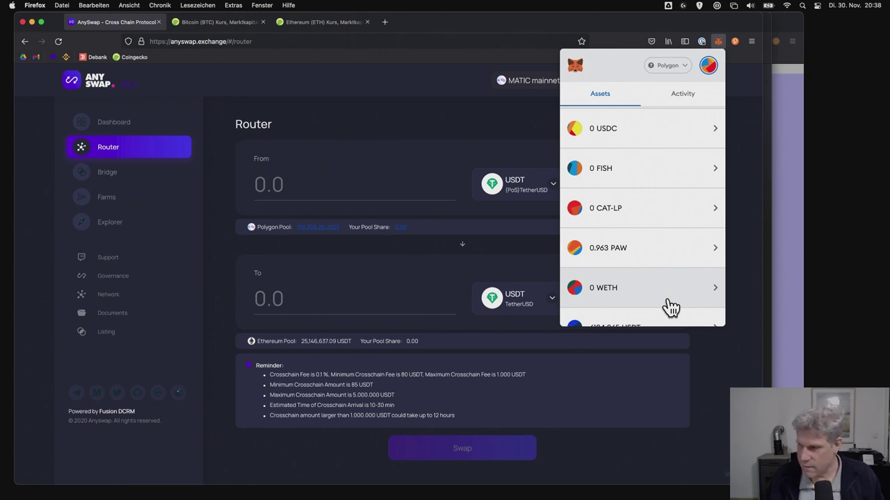
scroll(670, 308, down, 3)
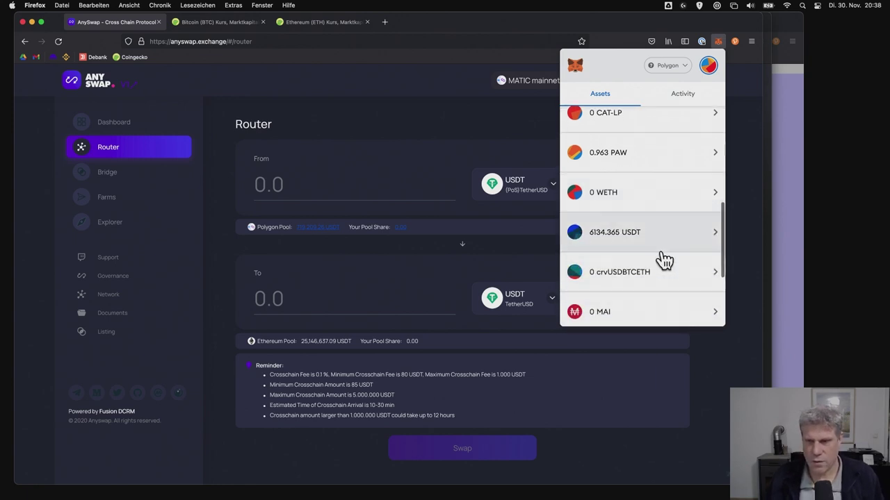
scroll(664, 258, up, 5)
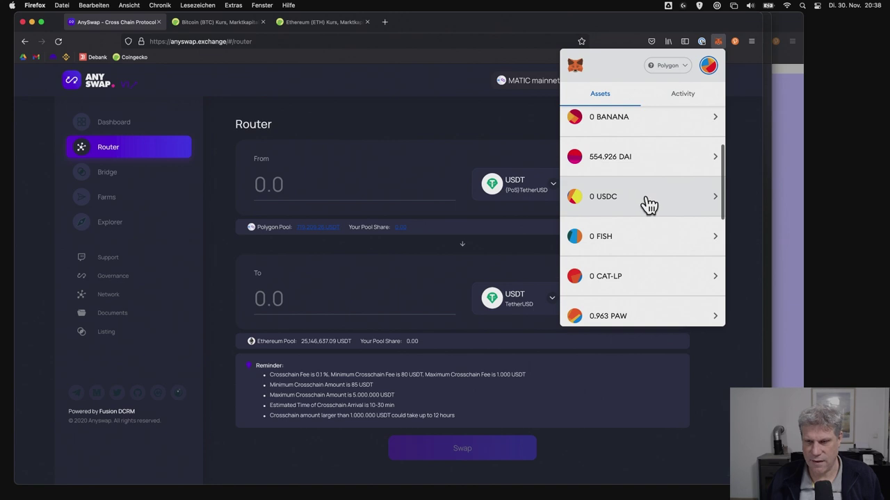
scroll(660, 202, down, 3)
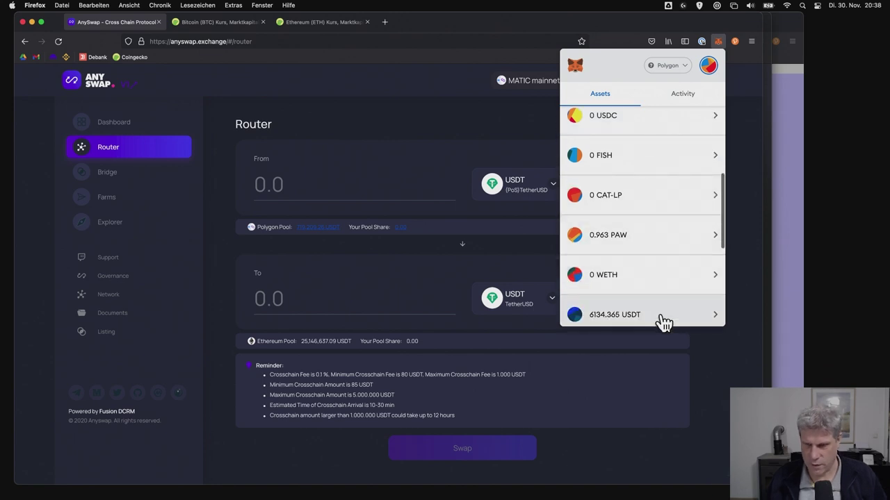
click(526, 234)
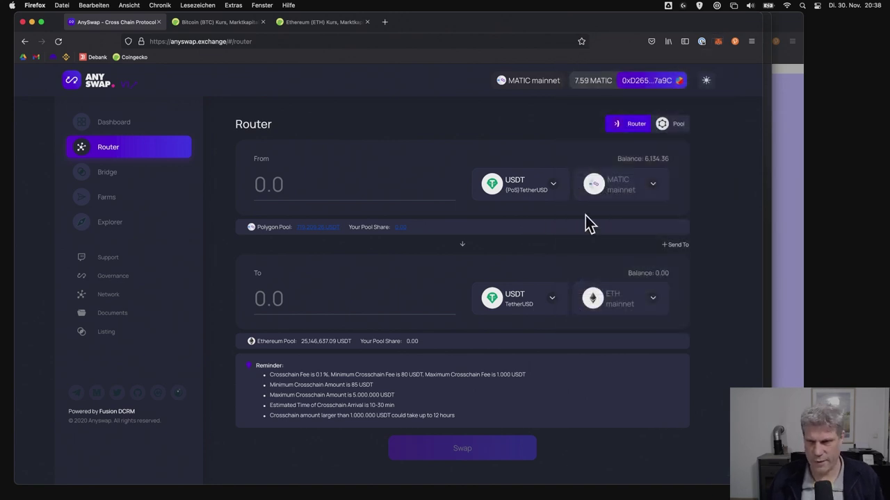
Step: Examine which destination networks the Anyswap router offers for USDT from Polygon
click(641, 306)
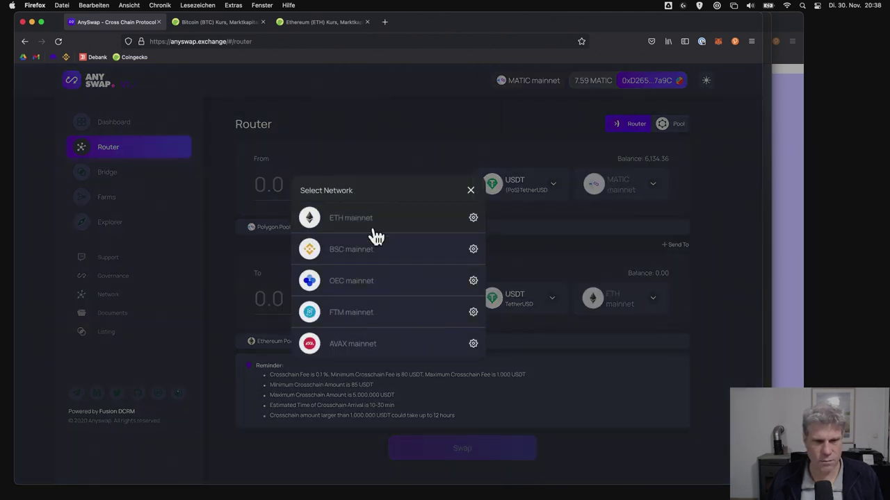
click(723, 301)
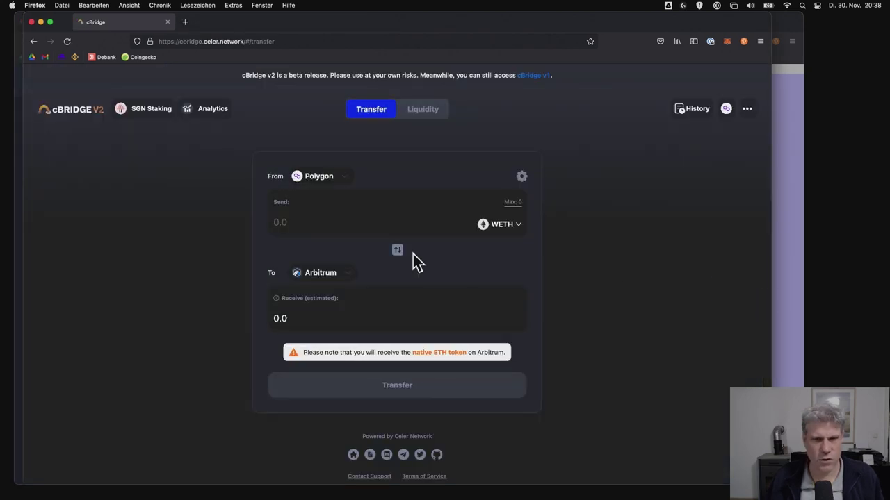
Step: Prepare a cBridge transfer of 5000 USDT from Polygon to Arbitrum
click(505, 225)
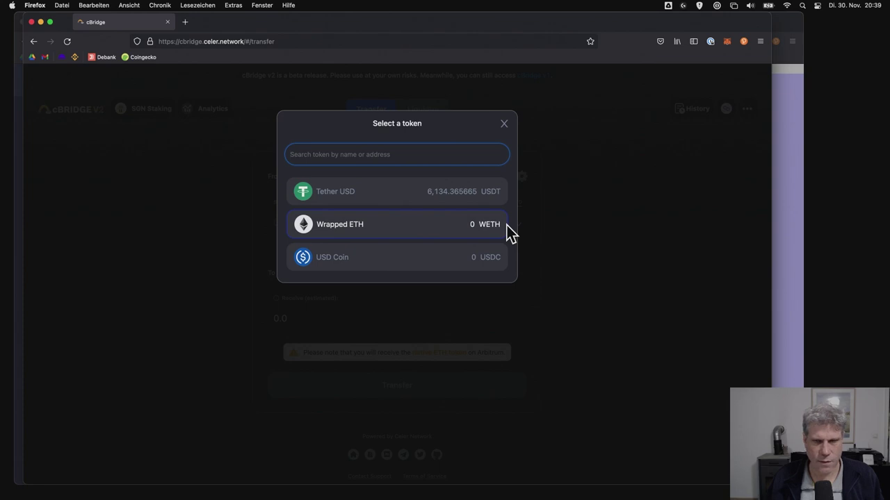
click(490, 195)
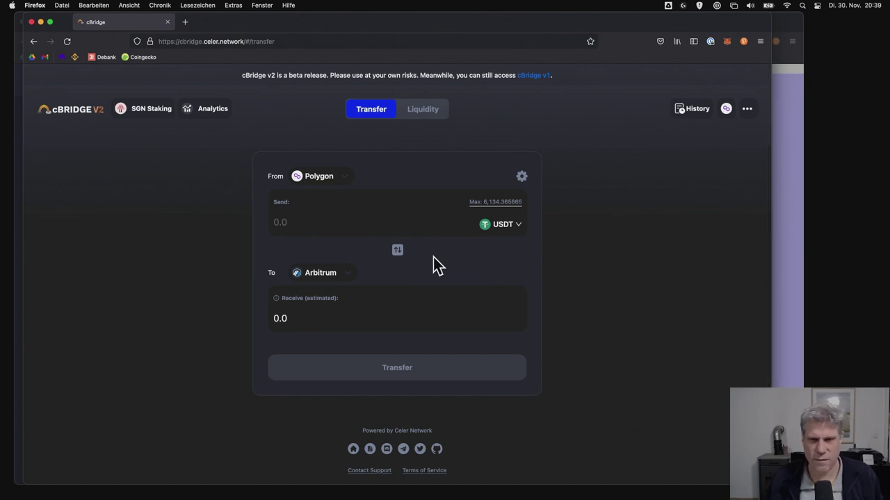
click(358, 221)
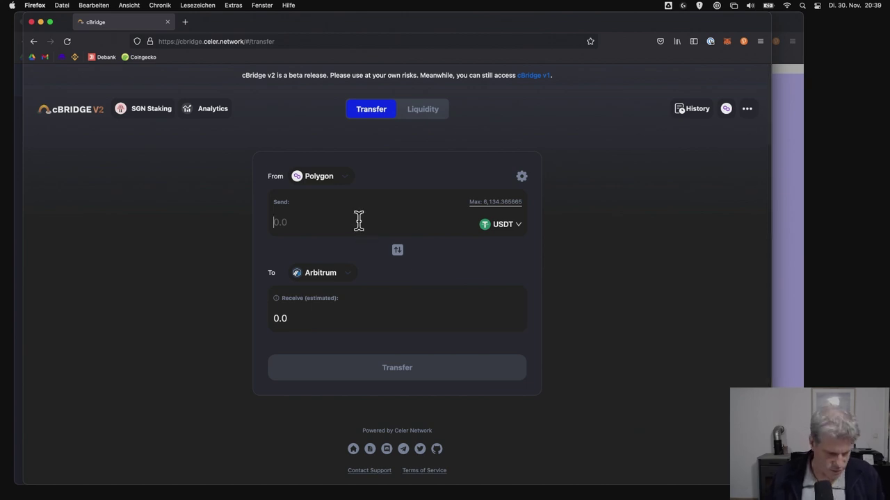
text(5000)
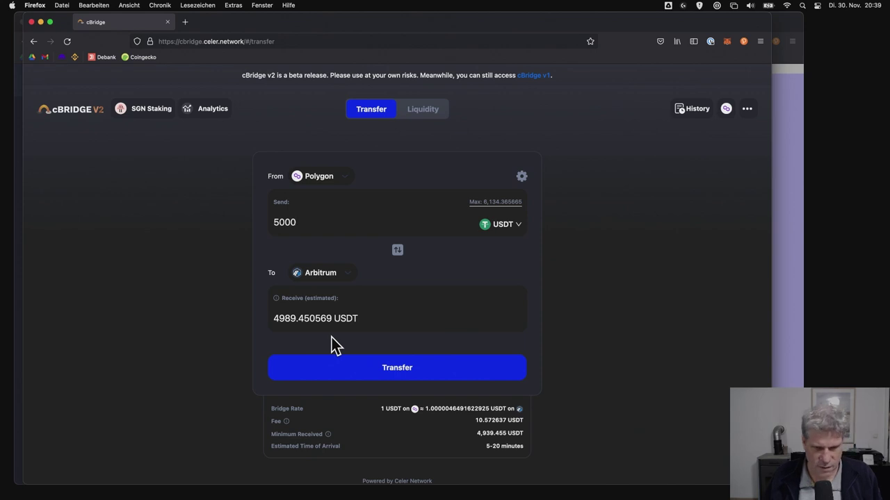
Step: Approve USDT for cBridge and confirm the 5000 USDT transfer to Arbitrum, accepting both MetaMask requests
click(411, 378)
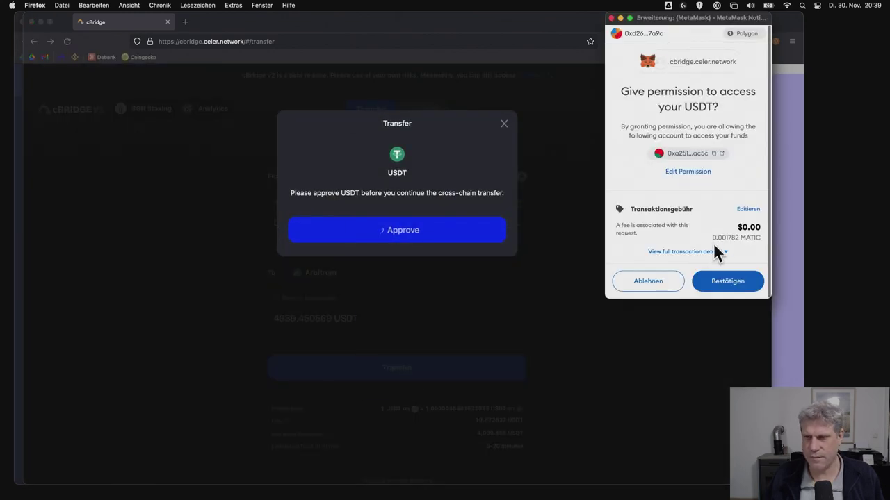
click(725, 284)
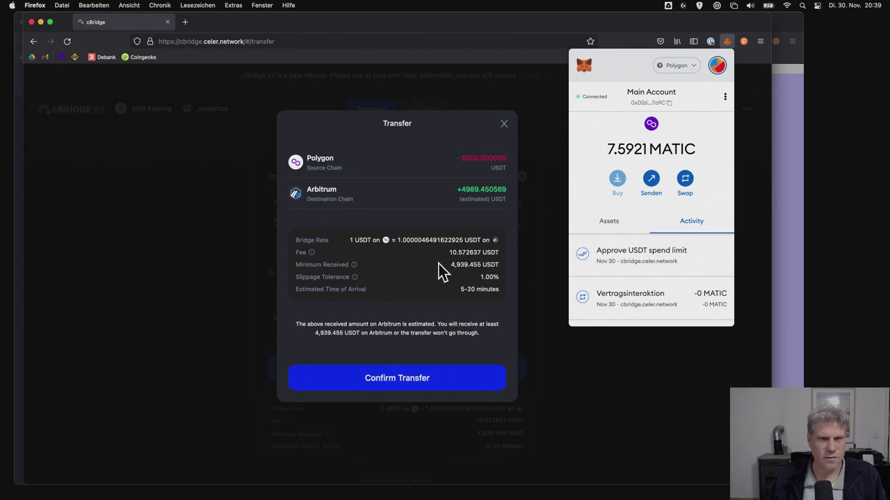
click(434, 376)
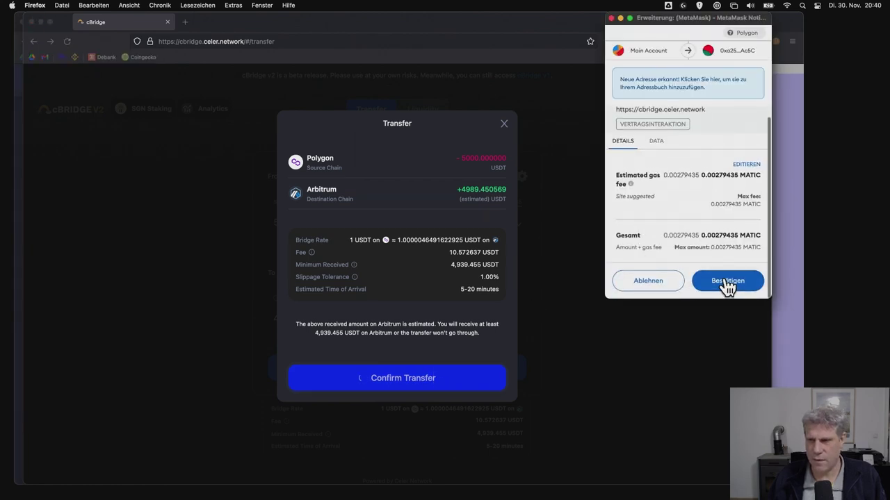
click(725, 280)
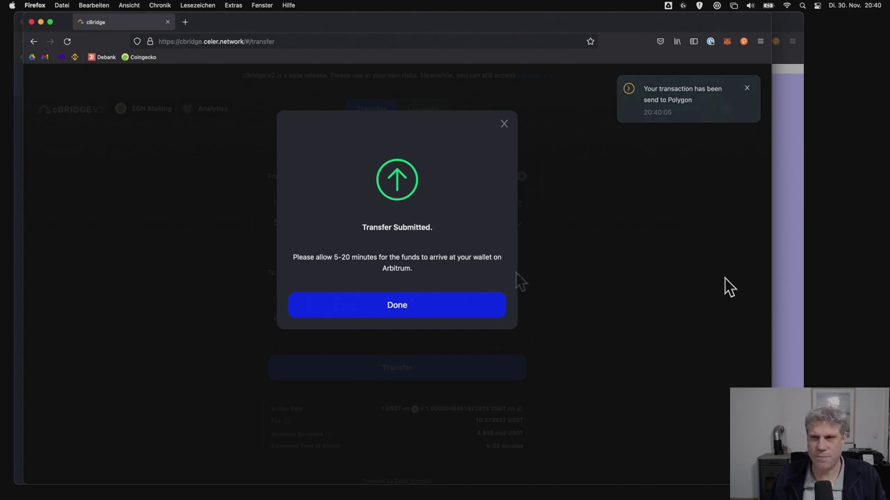
Step: Check the USDT transfer's status in the MetaMask activity list and in the cBridge transfer history
click(727, 41)
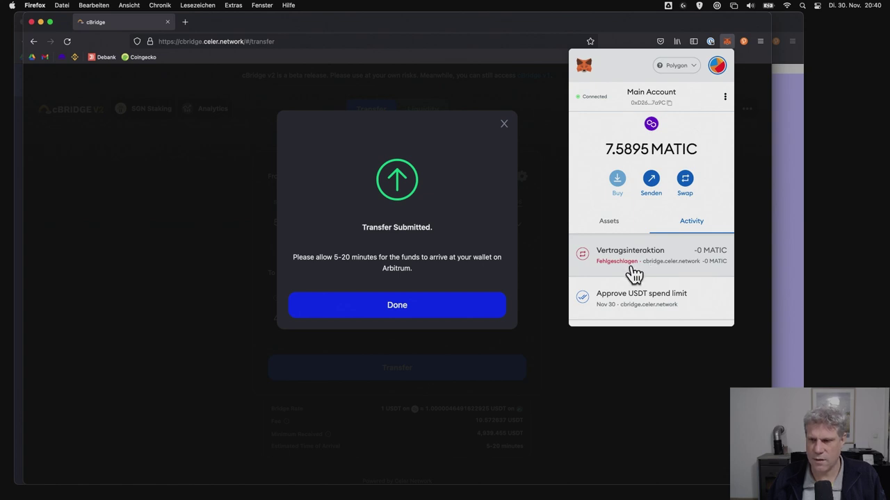
click(556, 274)
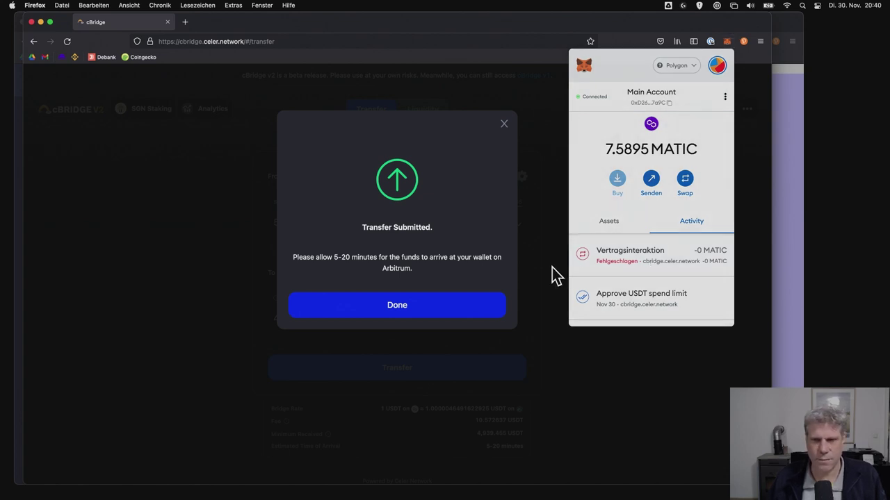
click(477, 312)
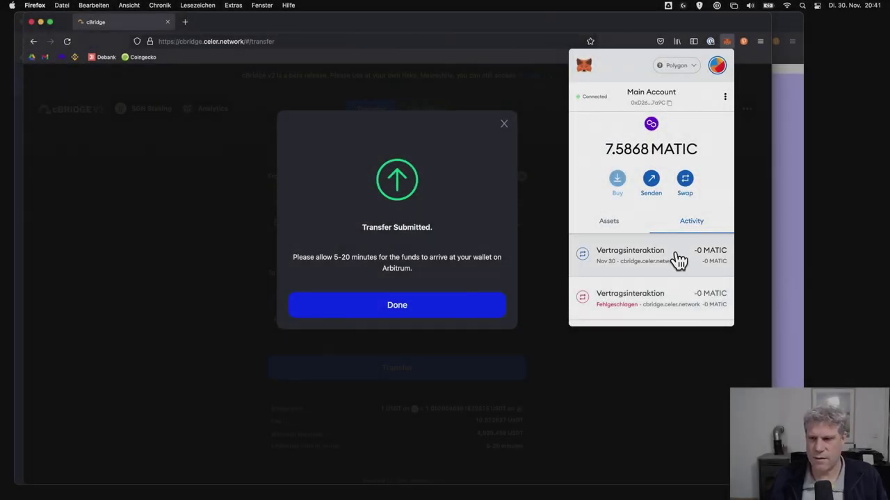
click(474, 318)
click(475, 317)
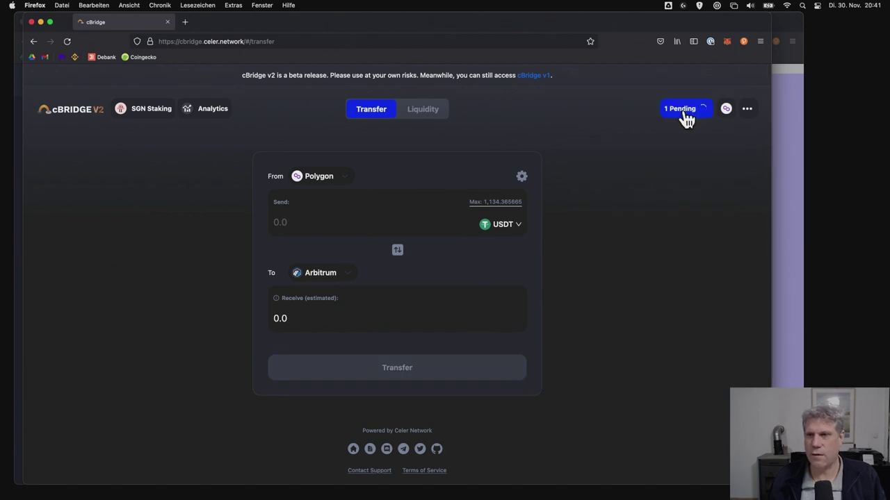
click(684, 111)
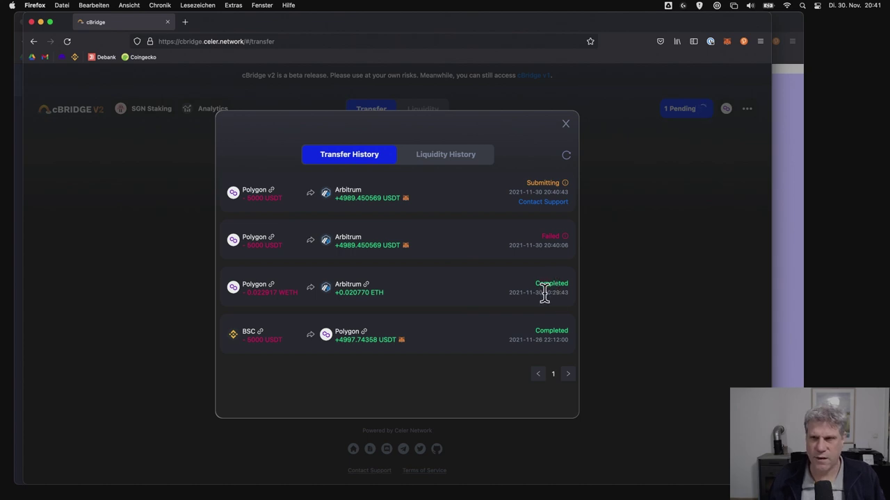
click(654, 174)
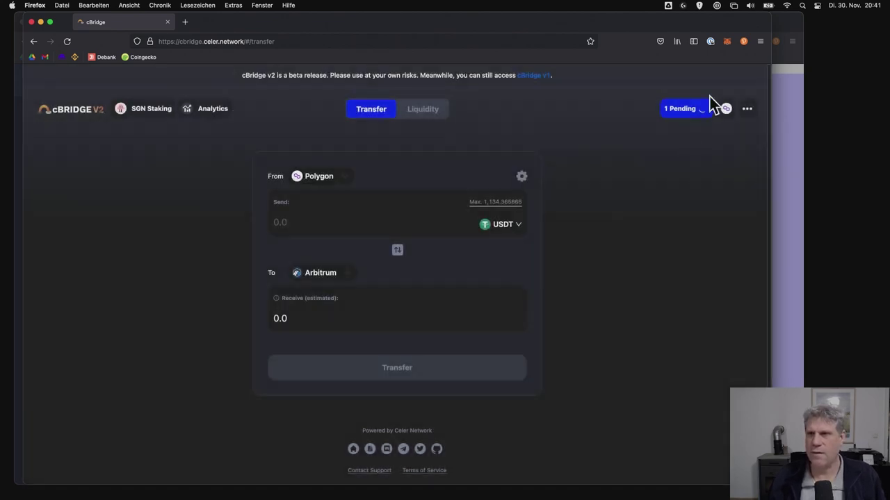
Step: Switch MetaMask to the Arbitrum network and show the account's assets there
click(726, 42)
click(684, 67)
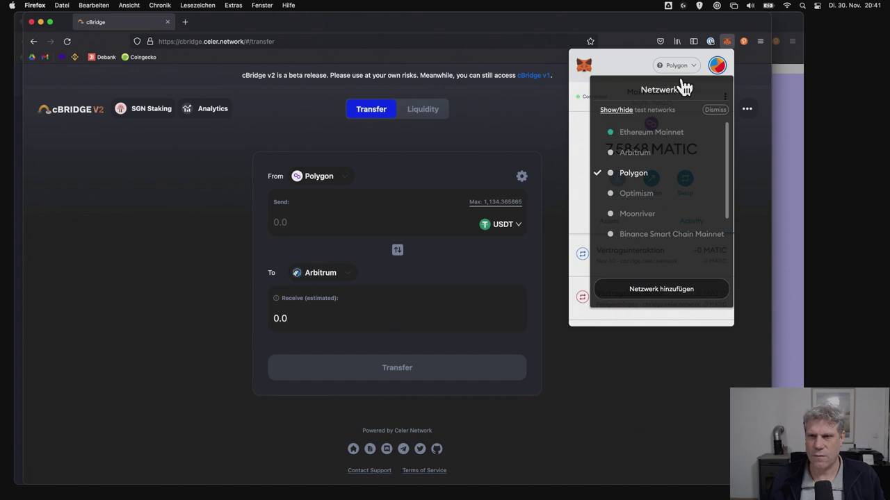
click(629, 151)
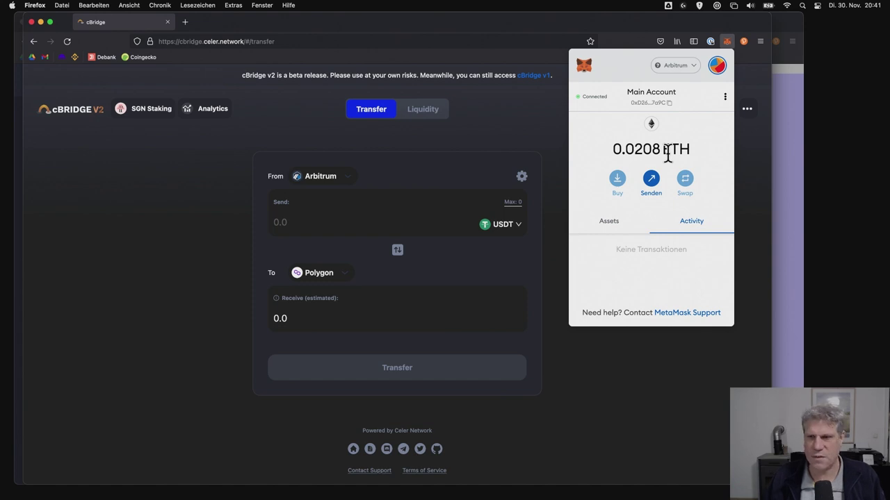
click(615, 224)
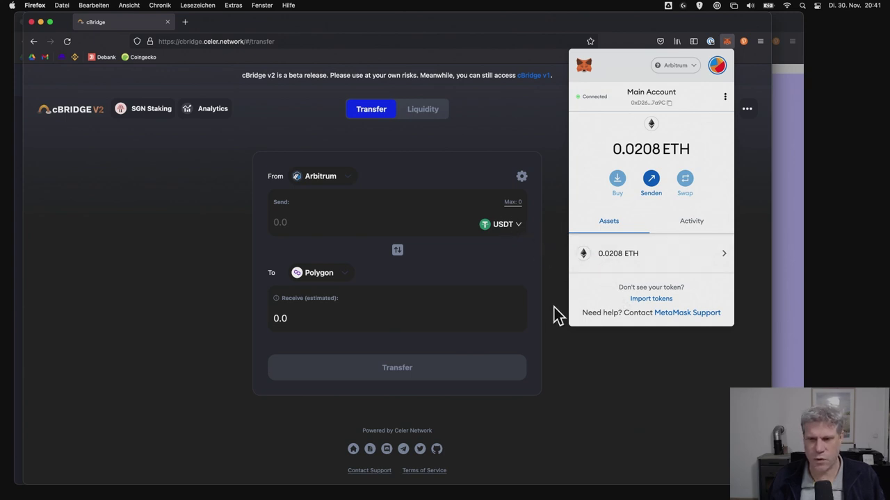
Step: View the MetaMask main account in the Arbiscan block explorer
click(725, 96)
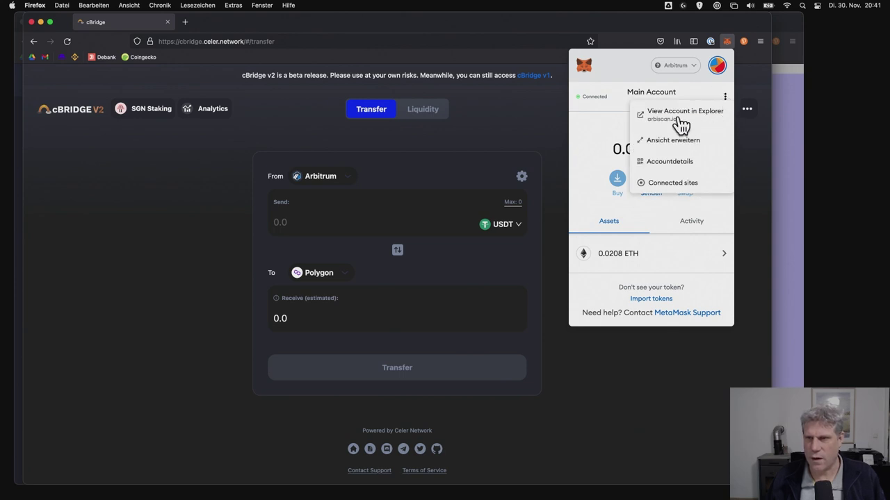
click(726, 95)
click(725, 95)
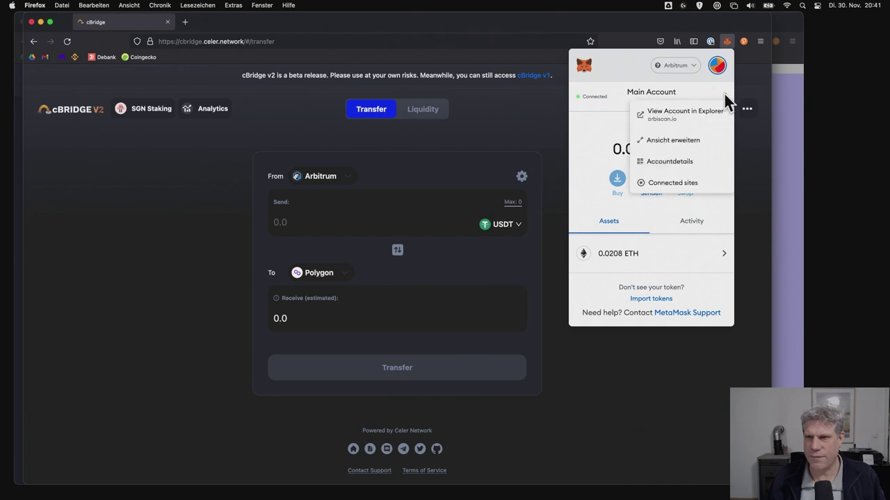
click(684, 114)
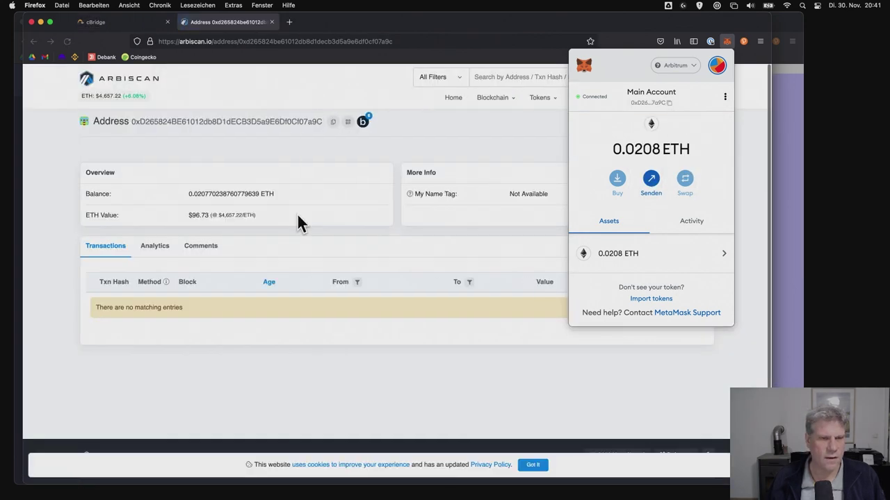
click(298, 215)
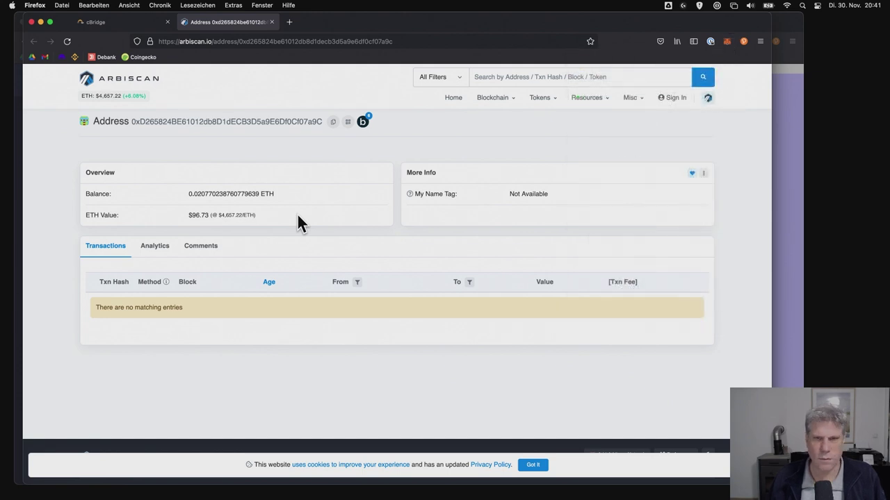
Step: Search Arbiscan for usdt, open the Tether USD (USDT) token page and copy its contract address
click(568, 76)
text(usdt)
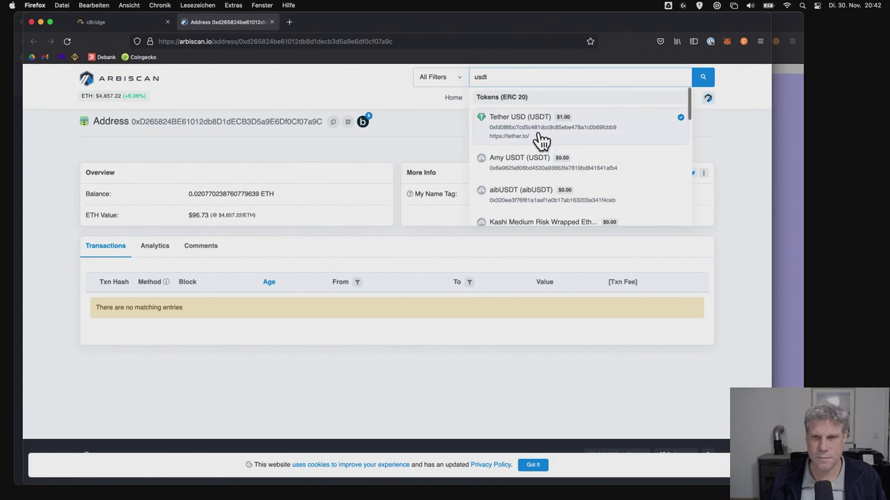
click(540, 133)
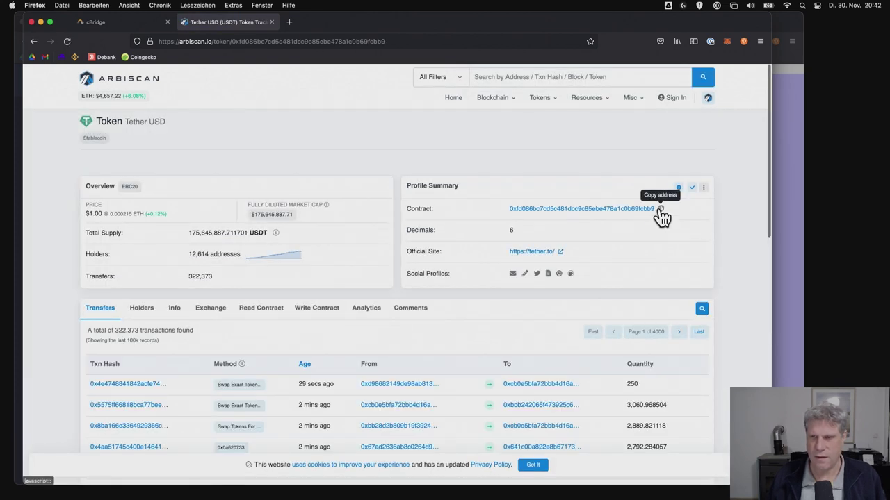
click(658, 209)
Step: Import USDT as a custom token on Arbitrum in MetaMask using the copied contract address, and return to the asset list
click(733, 43)
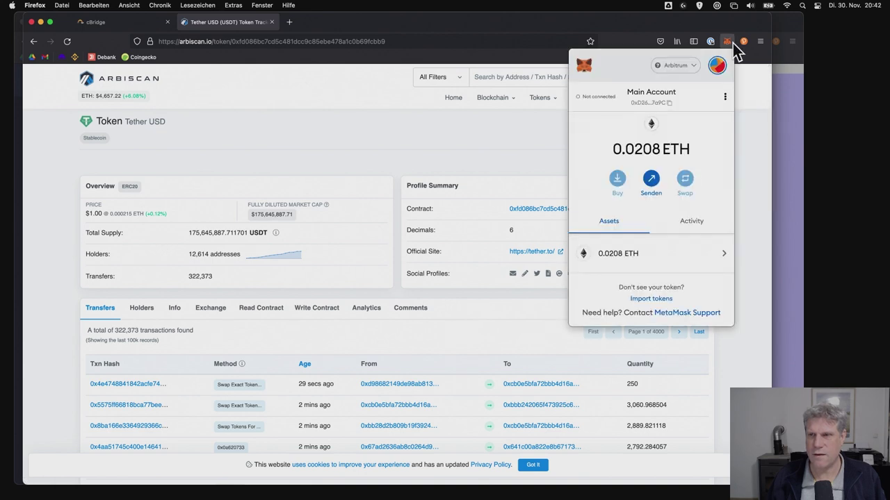
click(649, 299)
key(super+v)
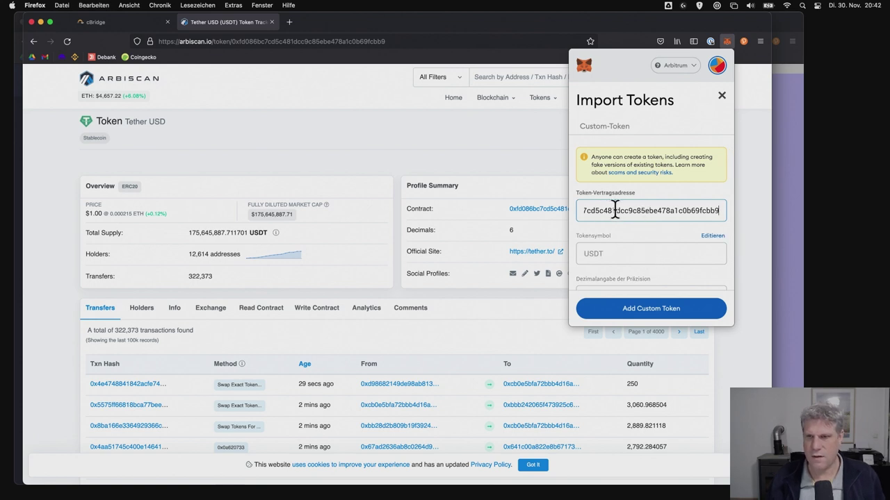
scroll(614, 211, down, 1)
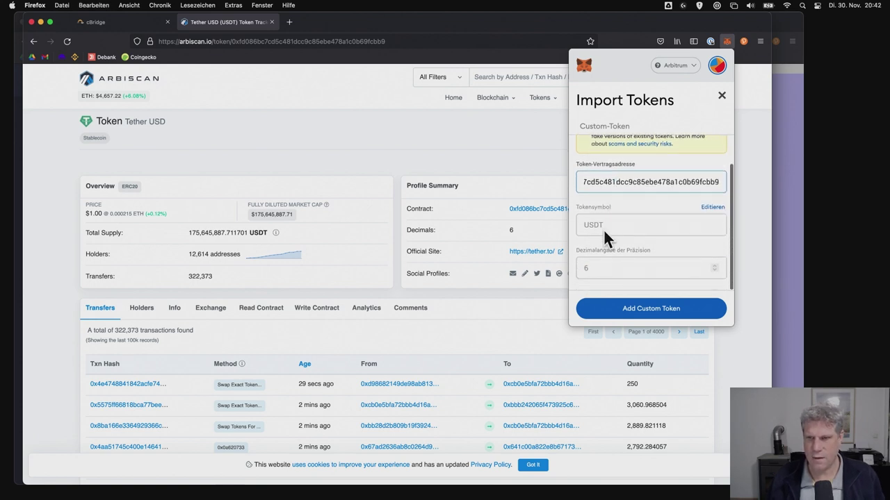
click(620, 310)
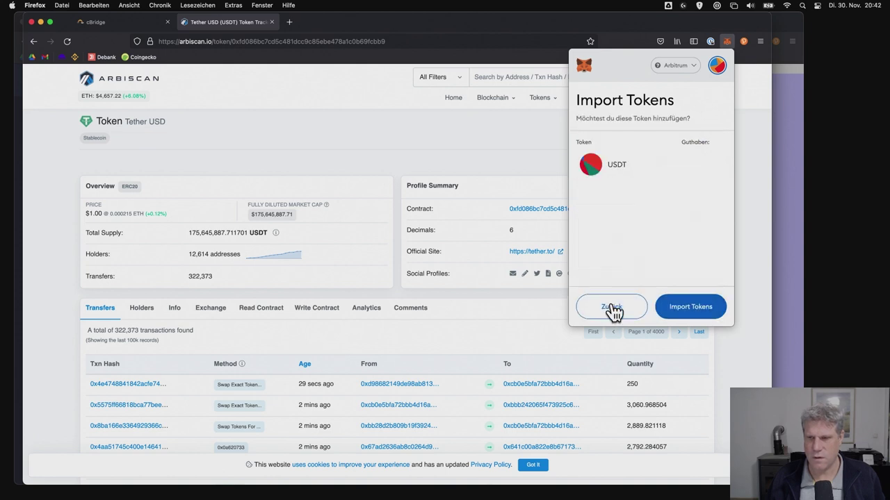
click(709, 308)
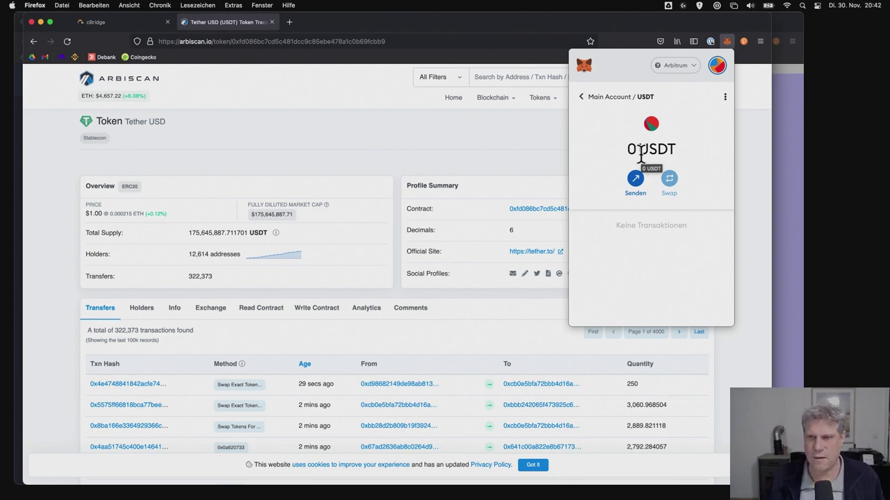
click(581, 102)
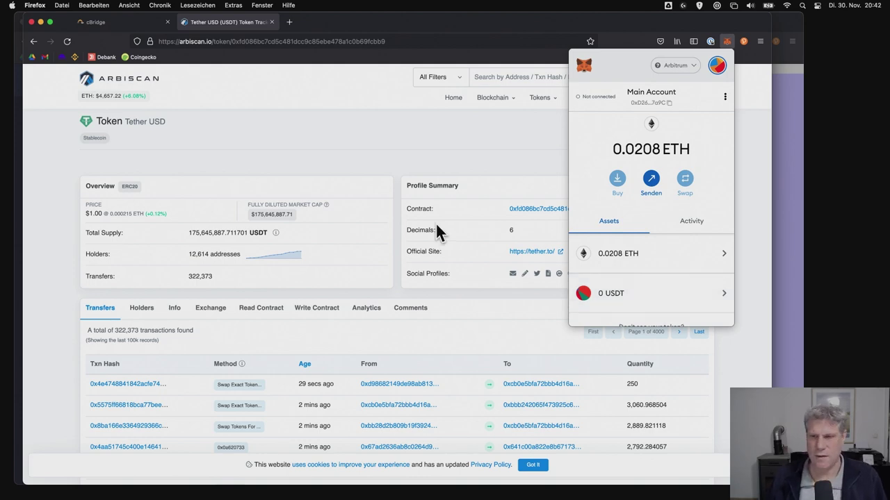
click(305, 139)
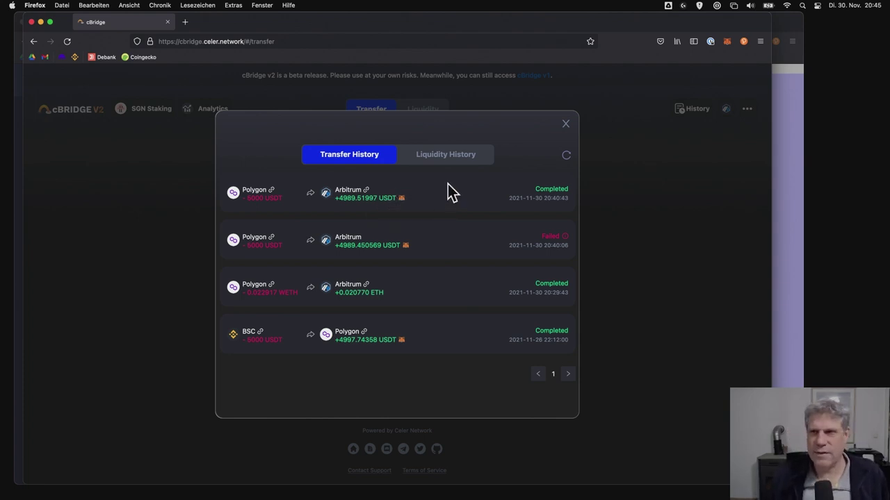
Step: Check the USDT balance on Arbitrum in MetaMask and close the cBridge transfer history
click(726, 42)
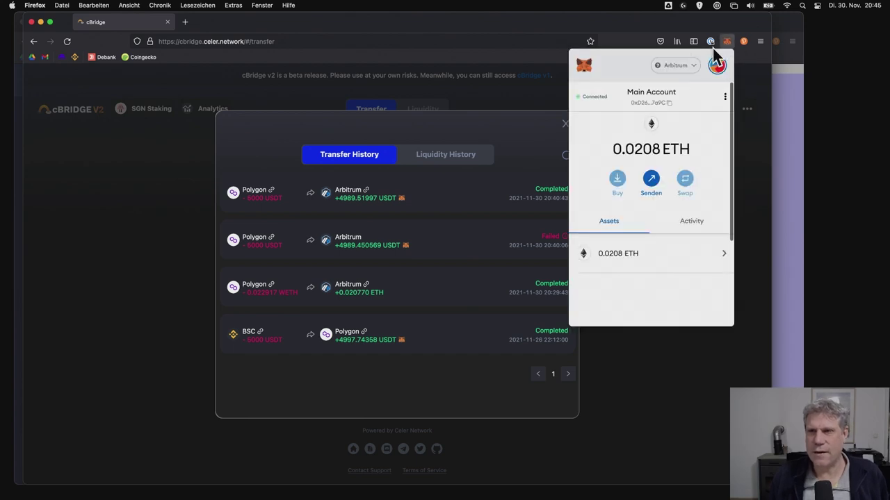
click(678, 66)
click(651, 153)
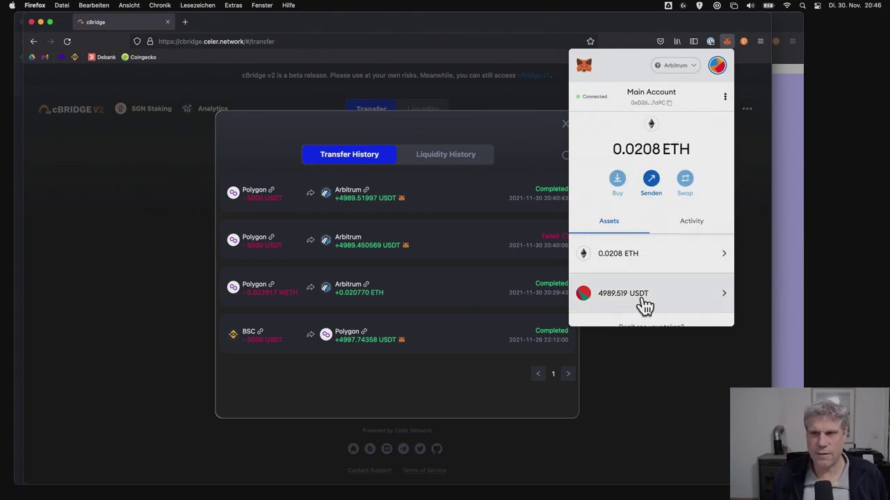
click(670, 394)
click(670, 393)
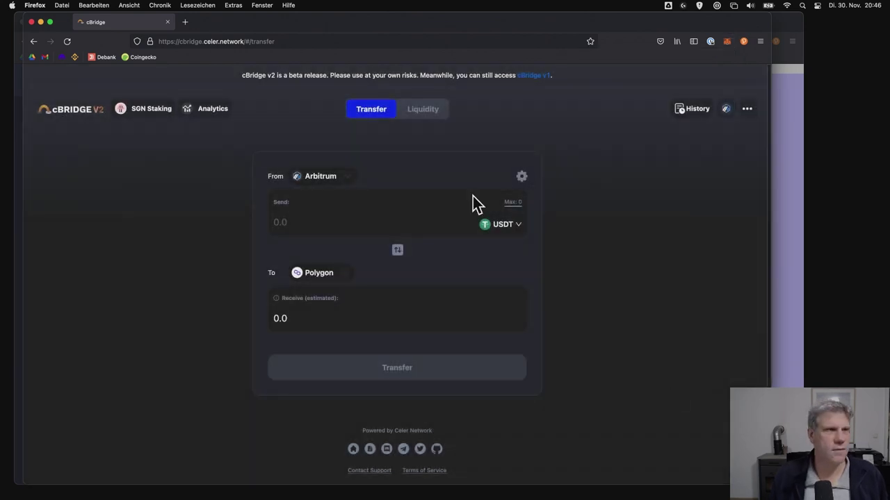
Step: Switch to the Curve Arbitrum site and open the deposit page of the eursusd pool
click(40, 22)
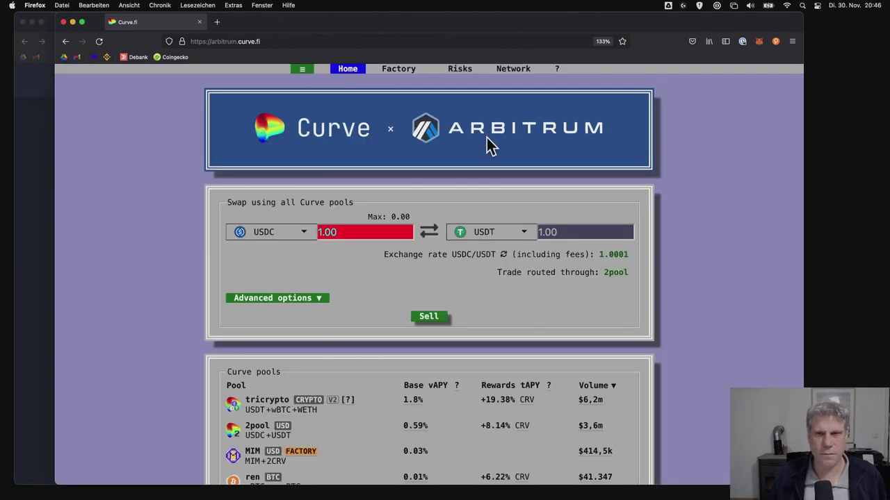
scroll(486, 138, down, 3)
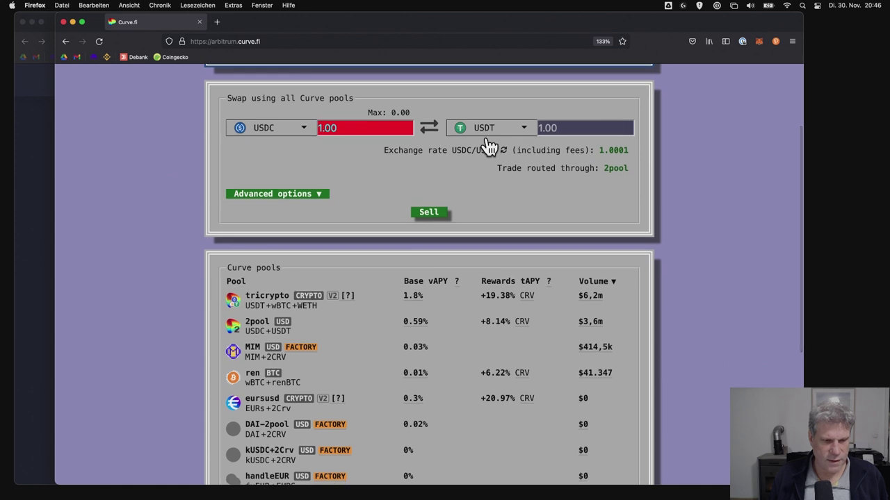
scroll(490, 146, down, 1)
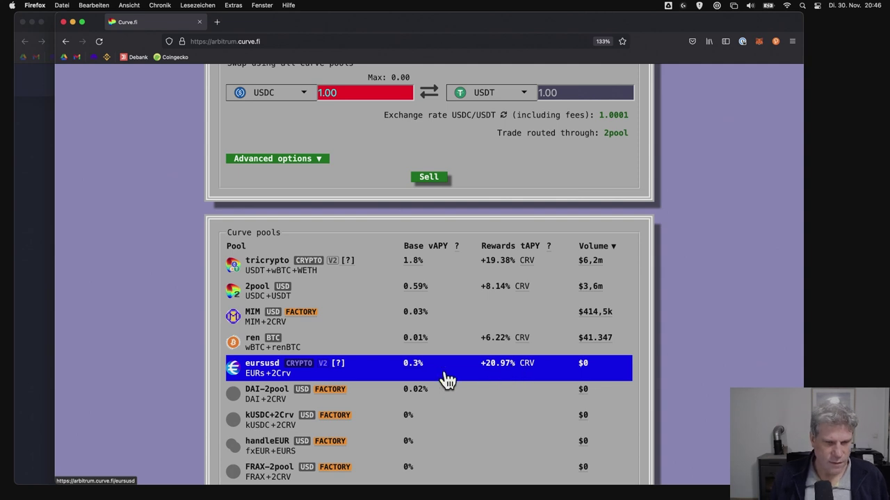
click(353, 379)
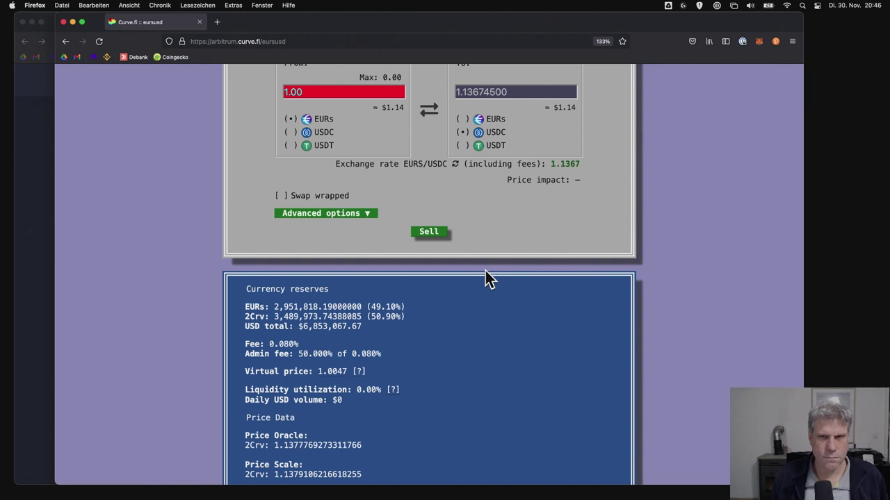
scroll(487, 278, up, 5)
click(485, 73)
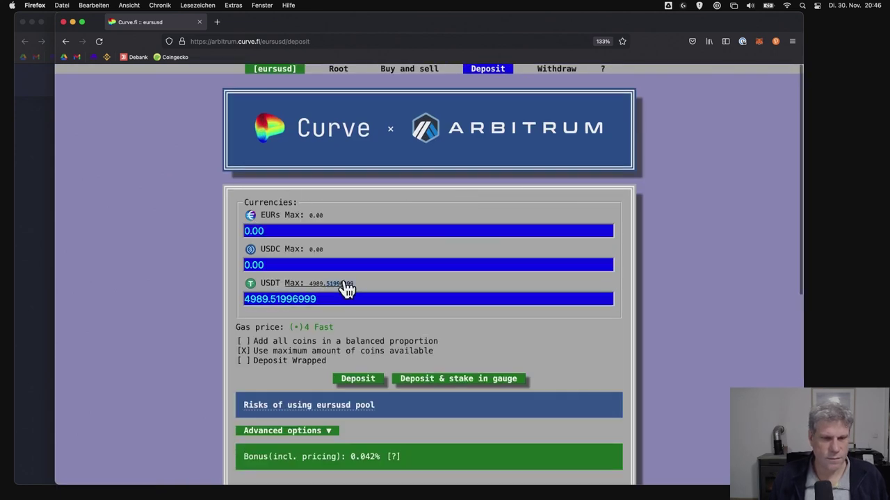
Step: Start depositing and staking the maximum available USDT in the eursusd gauge, approving USDT access and the add-liquidity transaction in MetaMask
mouse_move(302, 297)
mouse_down()
mouse_move(258, 299)
mouse_move(310, 304)
mouse_up()
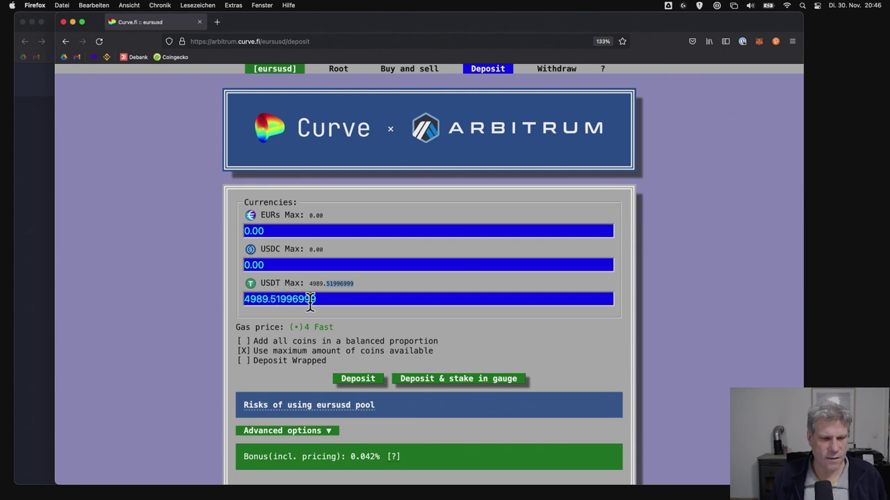
click(414, 388)
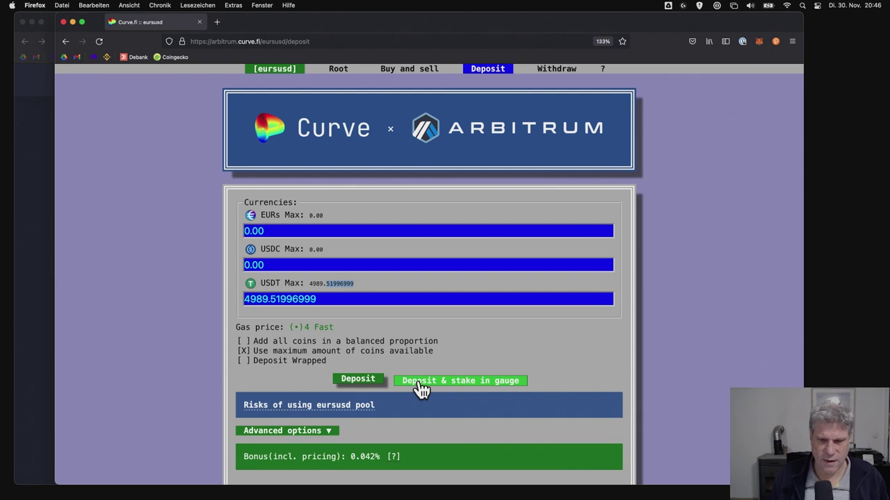
click(421, 387)
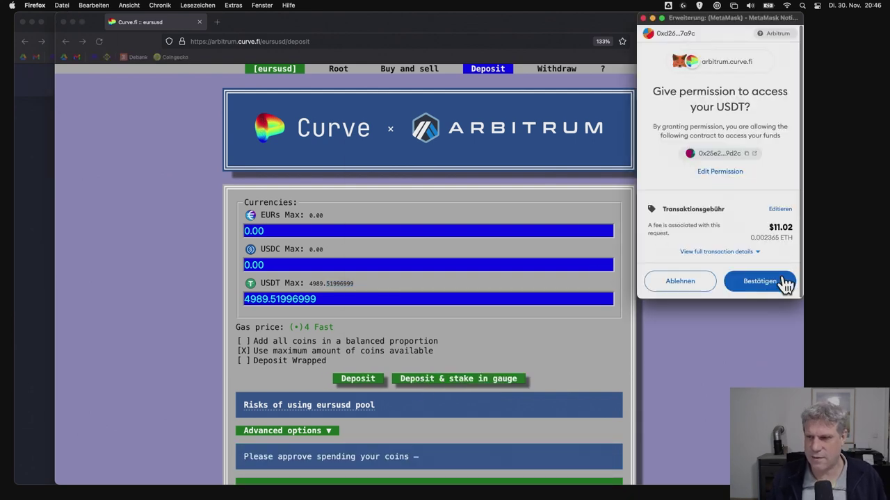
click(783, 279)
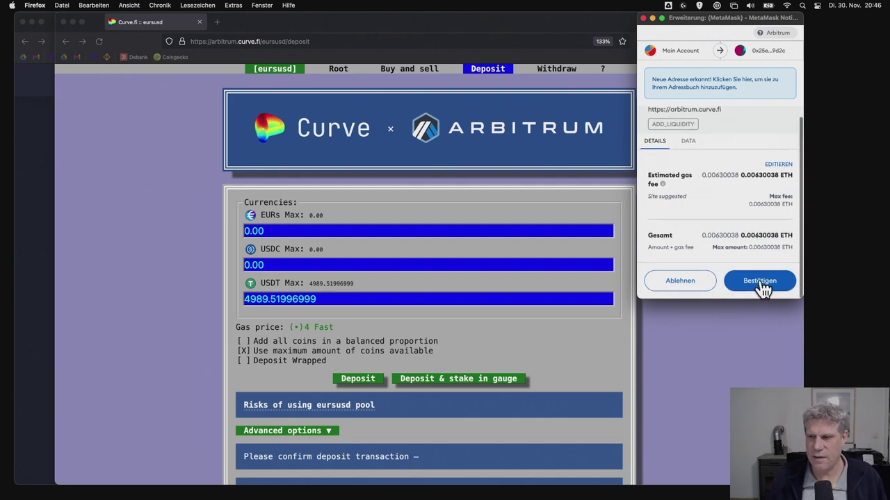
click(765, 282)
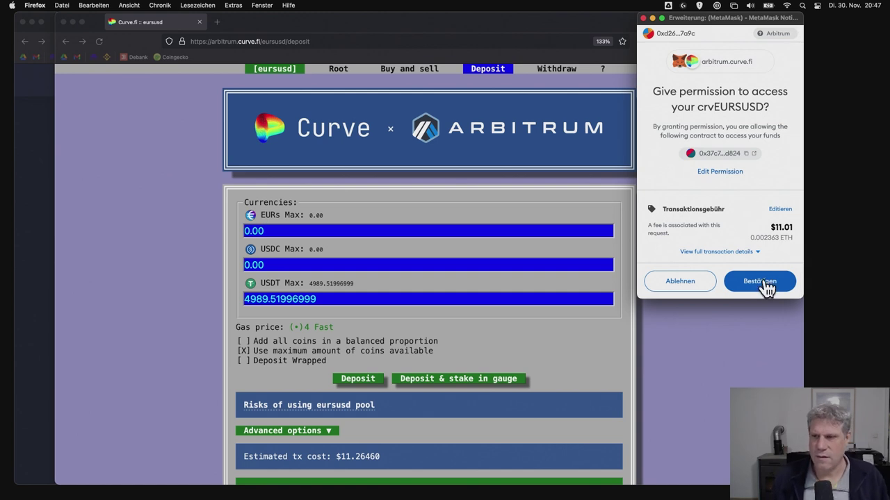
Step: Approve crvEURSUSD access and the gauge deposit transaction to stake the pool tokens, and open the MetaMask wallet's activity
click(764, 282)
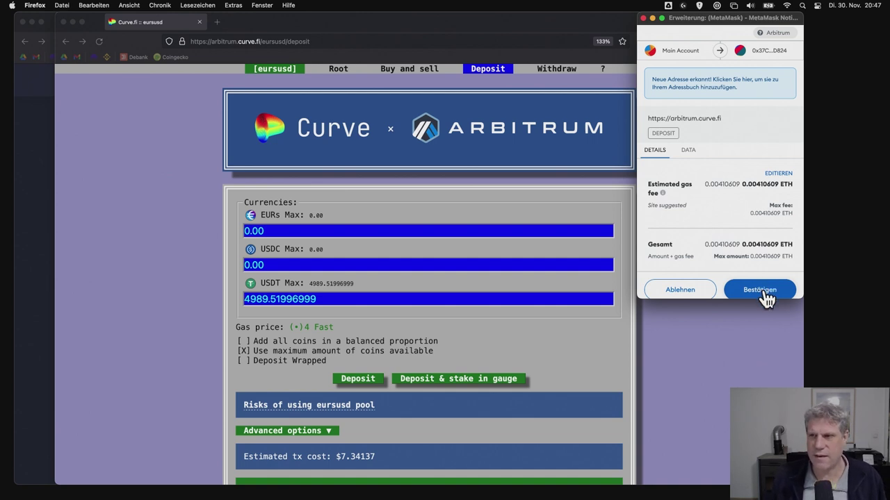
click(765, 295)
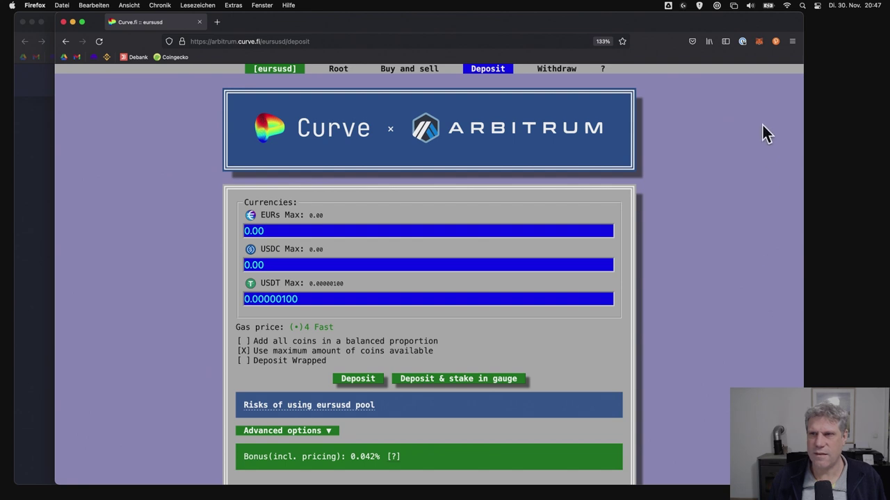
click(759, 43)
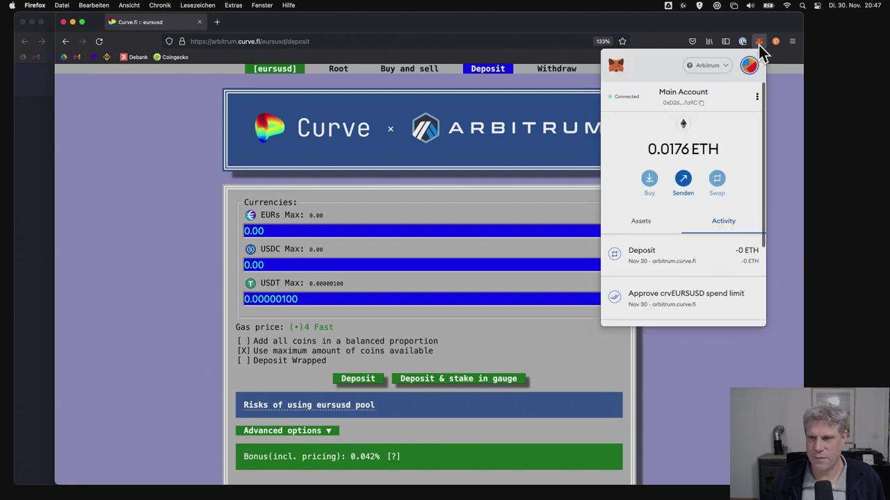